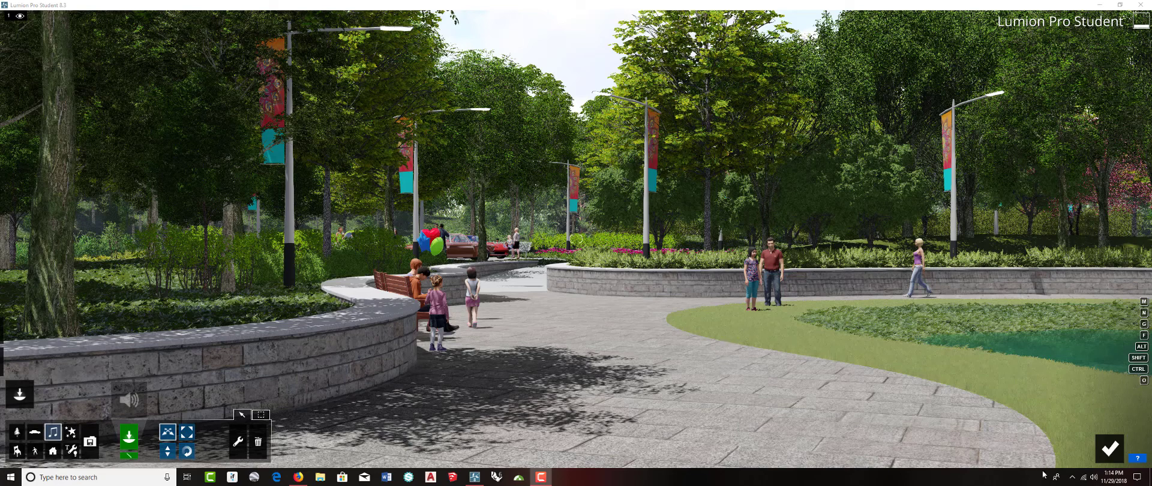
Leave the scene view of clip 2, look at the park in Build mode, and return to Movie mode
{"action": "left_click", "coordinate": [1108, 444]}
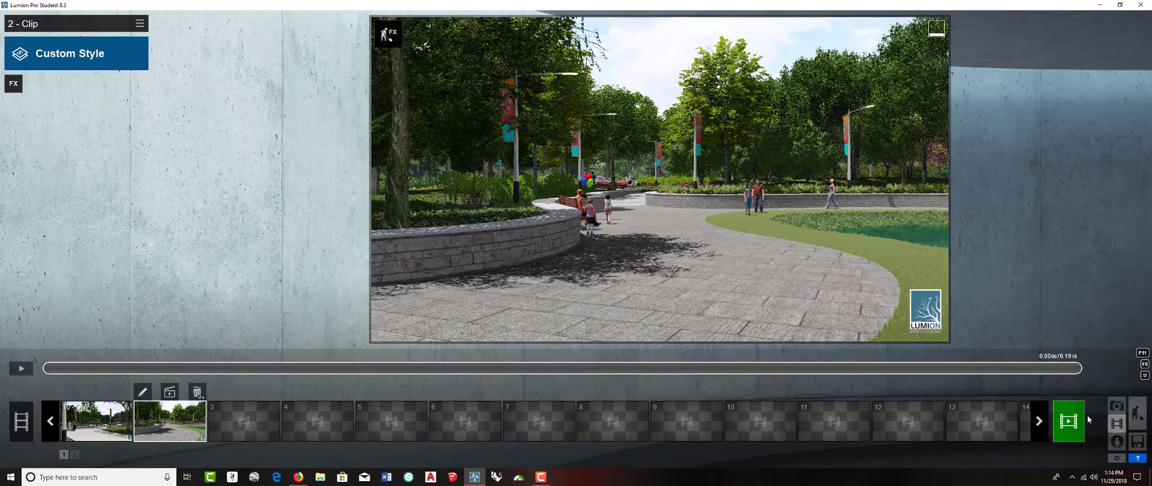
{"action": "left_click", "coordinate": [1138, 414]}
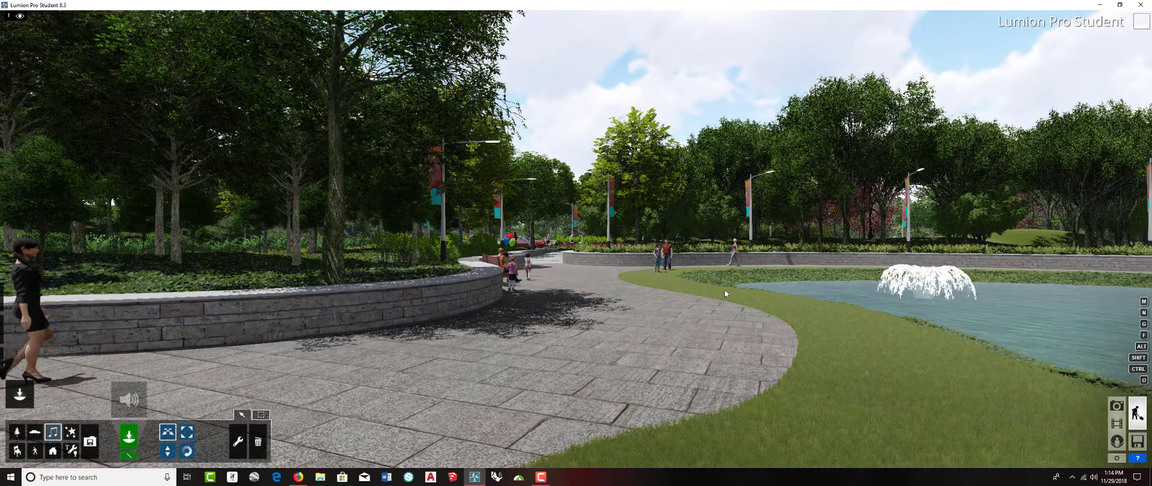
{"action": "left_click", "coordinate": [1116, 423]}
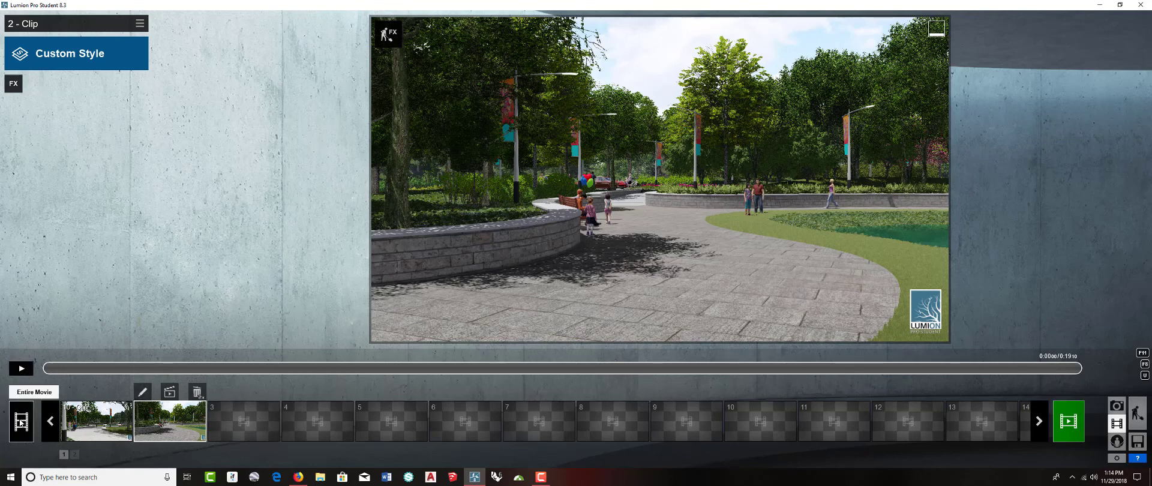
Start recording a new clip in empty slot 3 and slightly adjust the camera's focal length
{"action": "left_click", "coordinate": [260, 414]}
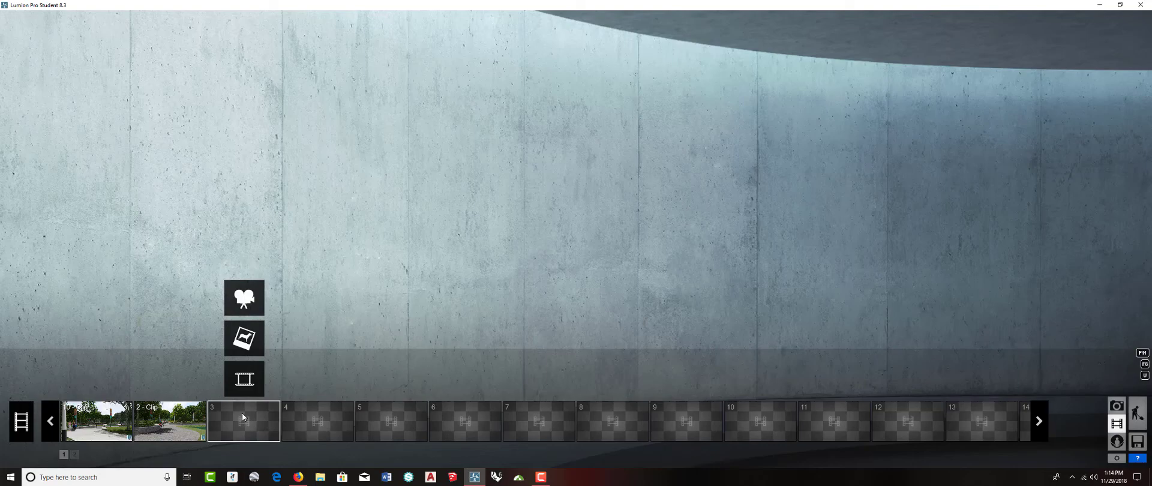
{"action": "left_click", "coordinate": [251, 300]}
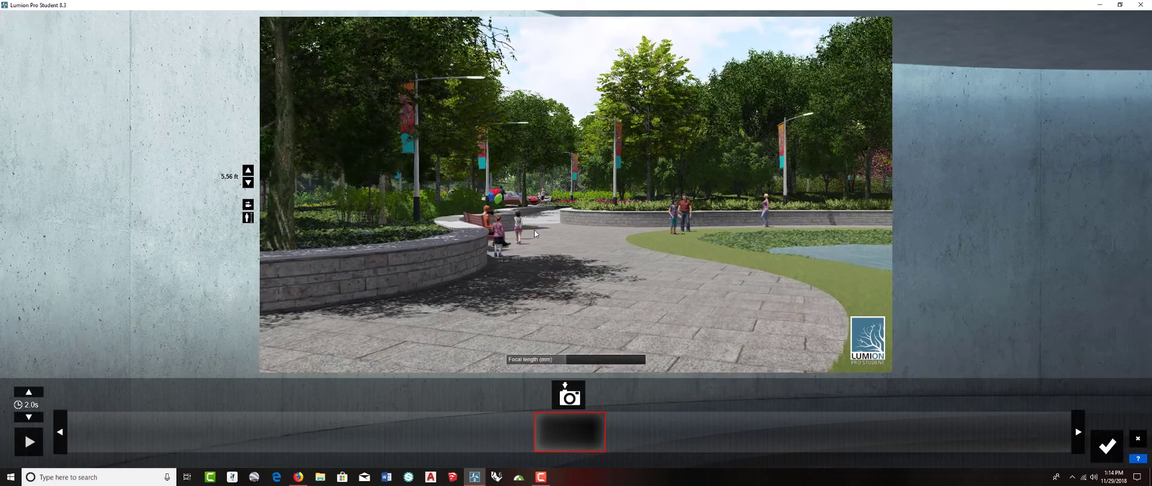
{"action": "left_click", "coordinate": [570, 360]}
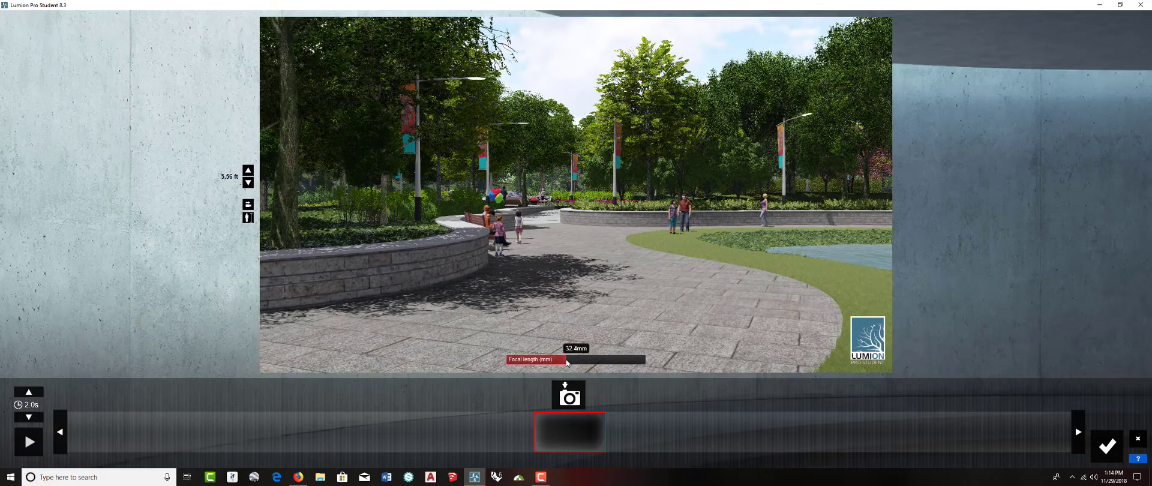
{"action": "left_click_drag", "start_coordinate": [571, 360], "coordinate": [568, 360]}
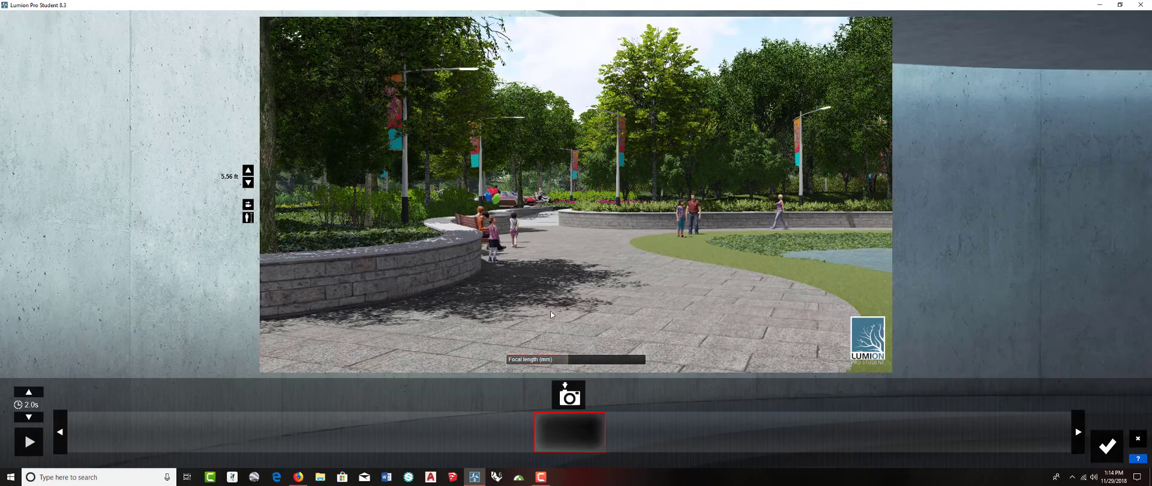
Turn the camera toward the pond so the fountain comes into frame, and level it with Horizontal eye level
{"action": "right_click_drag", "start_coordinate": [576, 195], "coordinate": [686, 192]}
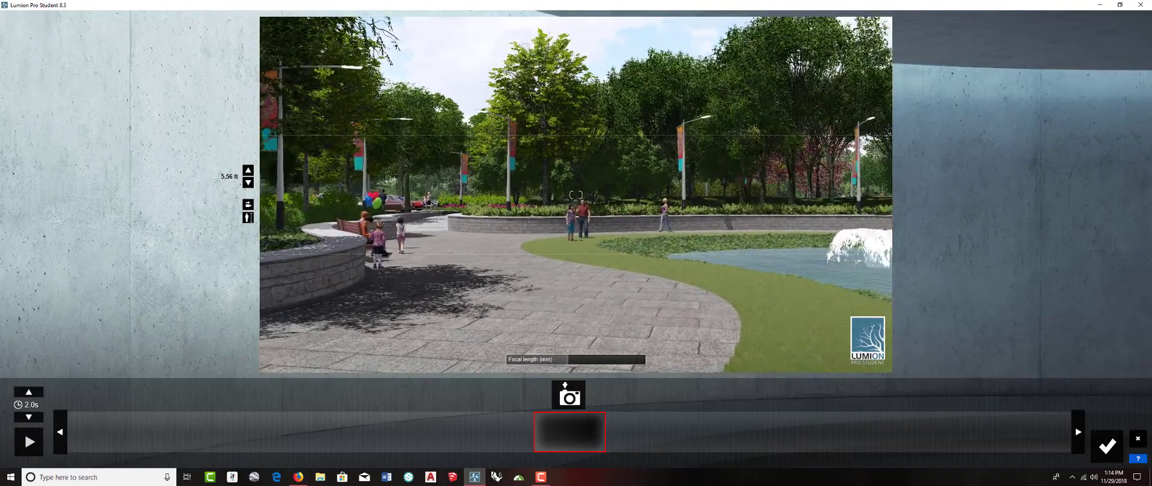
{"action": "right_click_drag", "start_coordinate": [578, 239], "coordinate": [575, 246]}
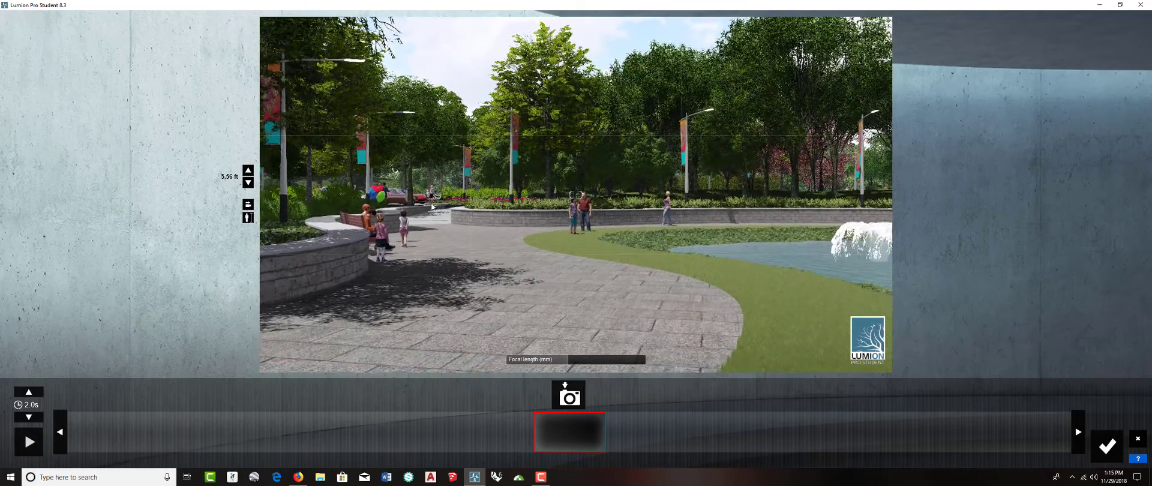
{"action": "left_click", "coordinate": [248, 205]}
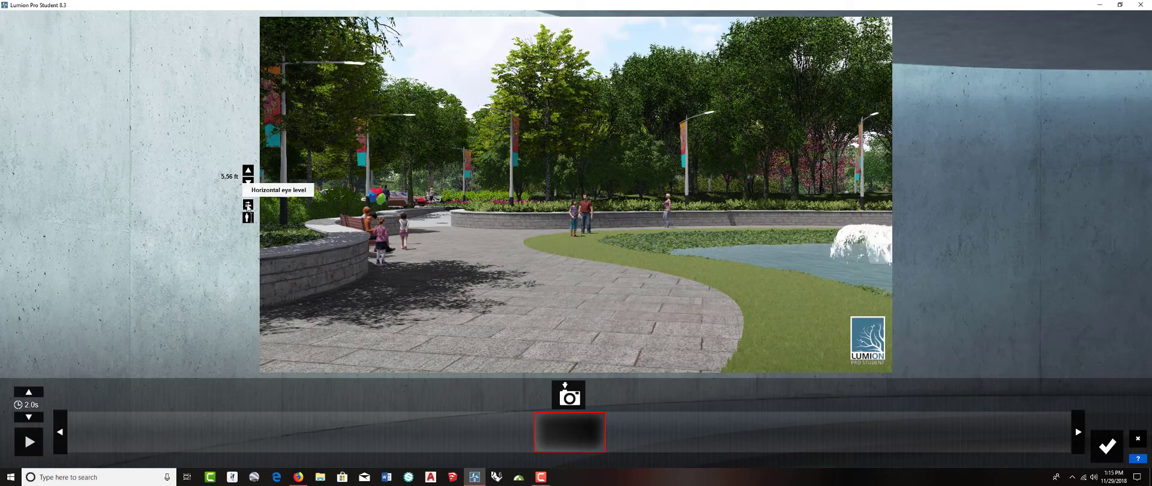
{"action": "left_click", "coordinate": [248, 205]}
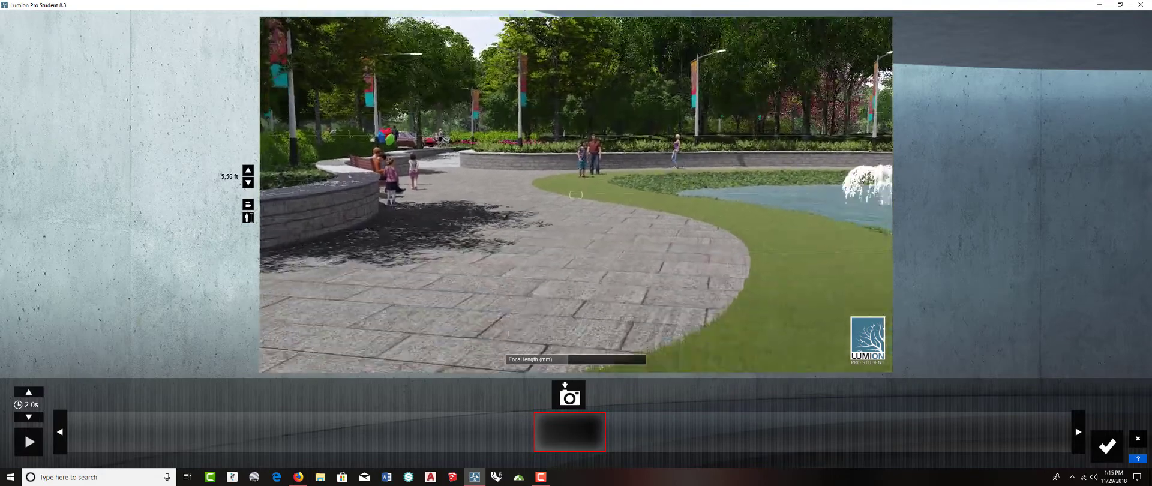
Tilt the camera down, level it again at horizontal eye level, and capture the view as the clip's first photo
{"action": "right_click_drag", "start_coordinate": [421, 193], "coordinate": [421, 193]}
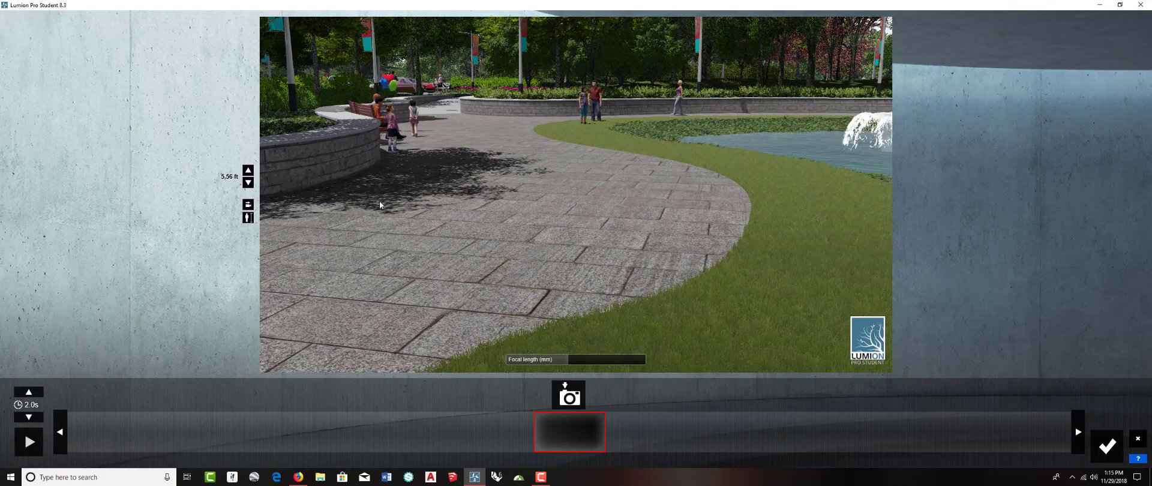
{"action": "left_click", "coordinate": [248, 205]}
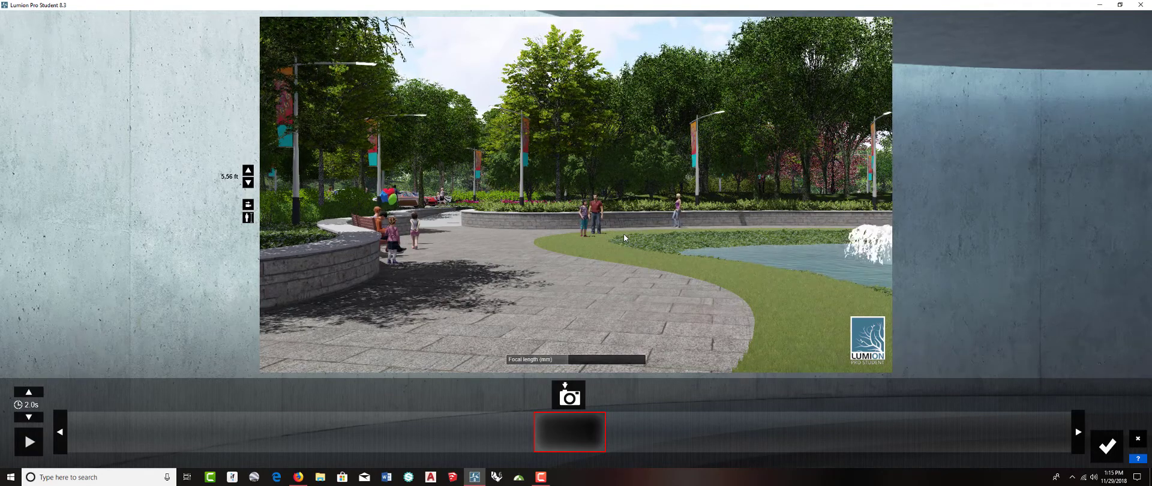
{"action": "left_click", "coordinate": [570, 394]}
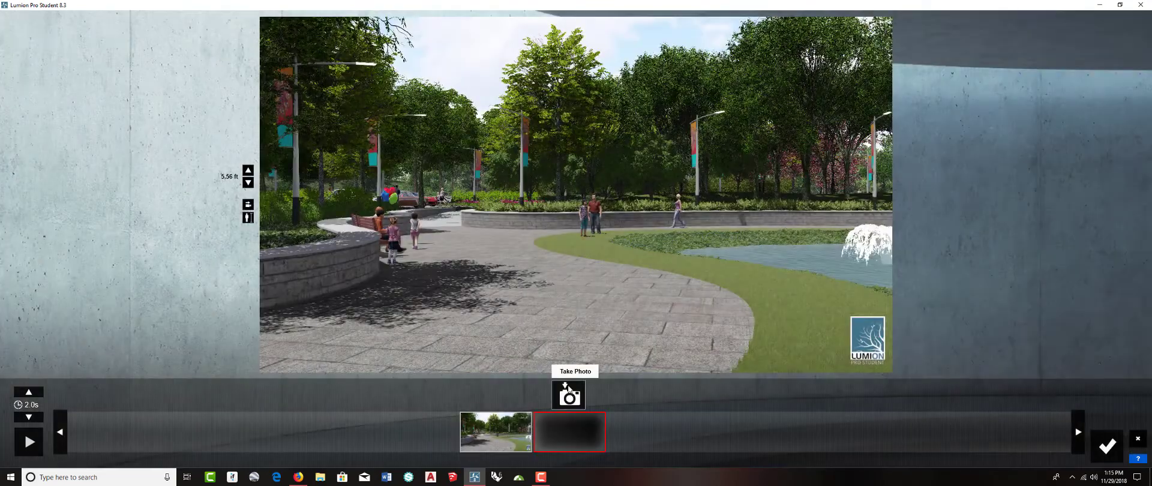
Set the captured photo's duration to 13.0 s and save the clip
{"action": "left_click", "coordinate": [504, 432]}
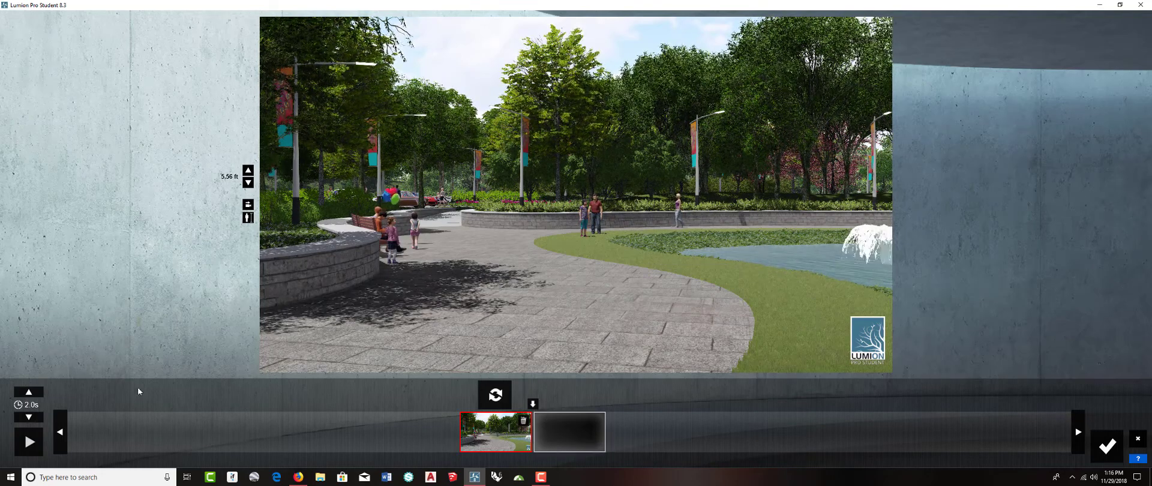
{"action": "left_click", "coordinate": [29, 393]}
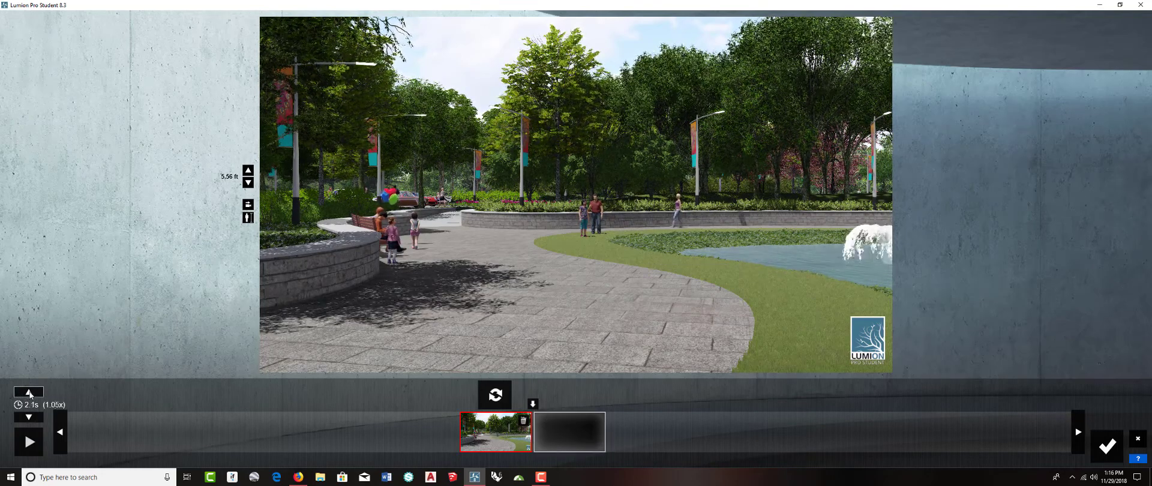
{"action": "left_click", "coordinate": [30, 393]}
{"action": "left_click", "coordinate": [29, 393]}
{"action": "left_click", "coordinate": [30, 393]}
{"action": "left_click", "coordinate": [29, 393]}
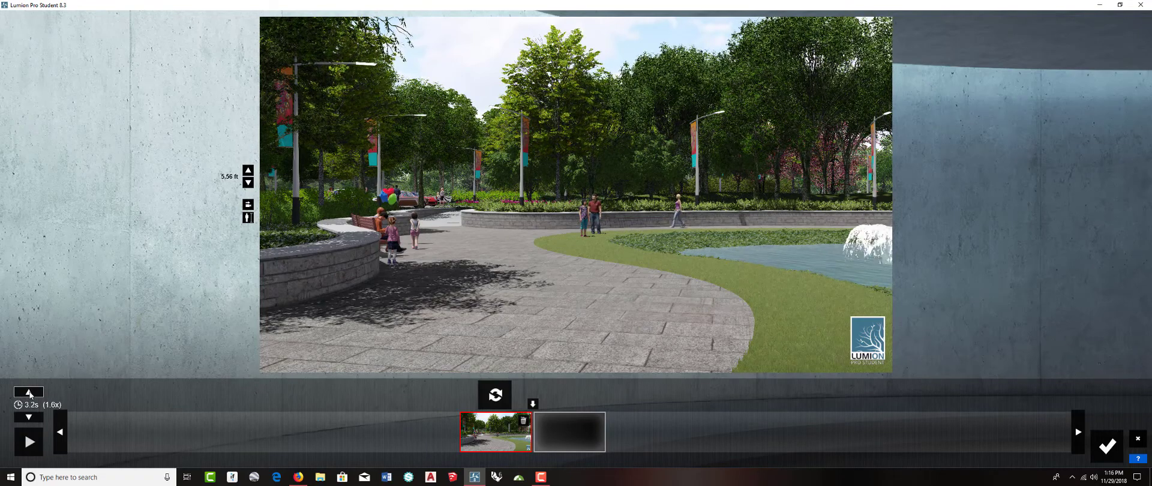
{"action": "left_click", "coordinate": [29, 392]}
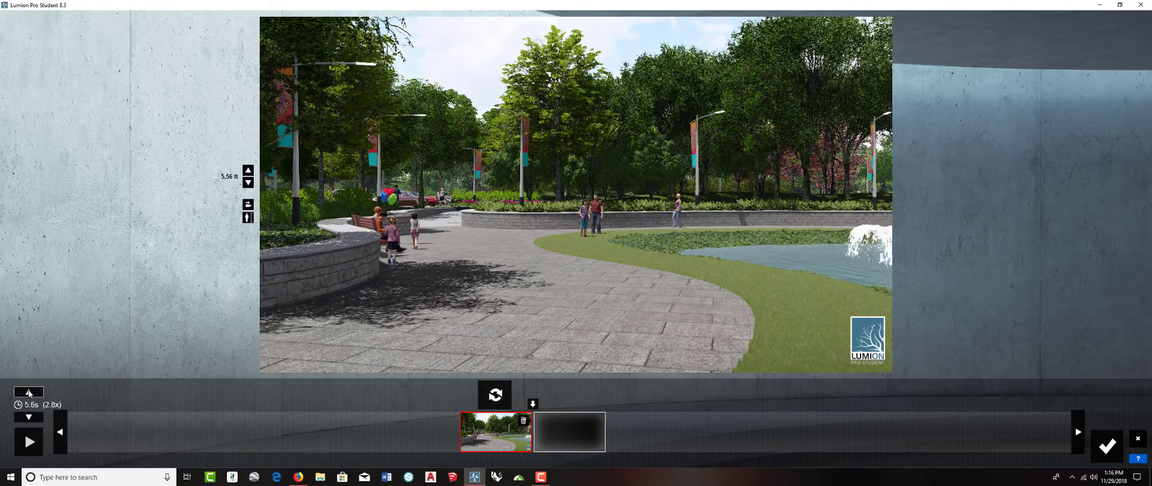
{"action": "left_click", "coordinate": [29, 392]}
{"action": "left_click", "coordinate": [28, 392]}
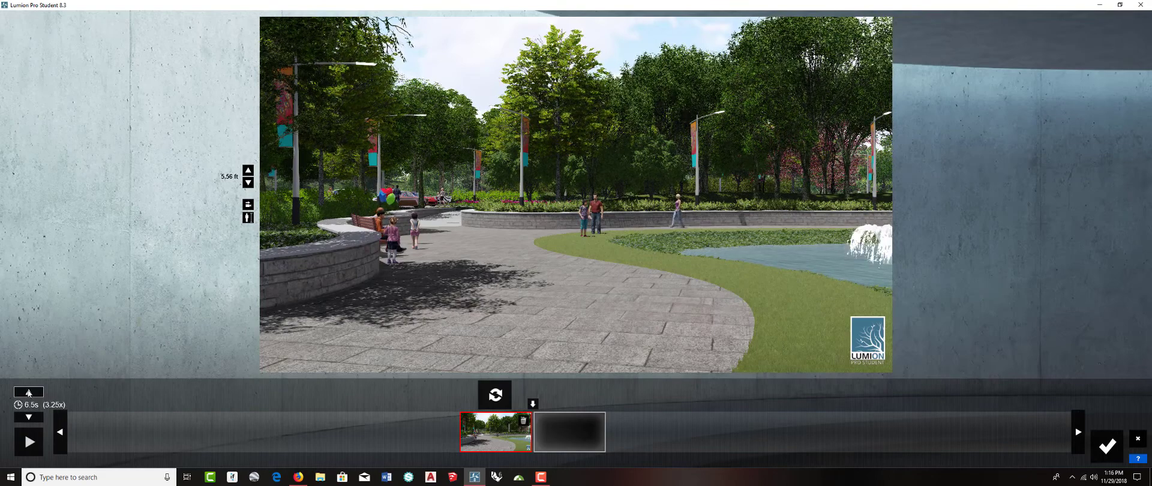
{"action": "left_click", "coordinate": [29, 392]}
{"action": "left_click", "coordinate": [29, 392]}
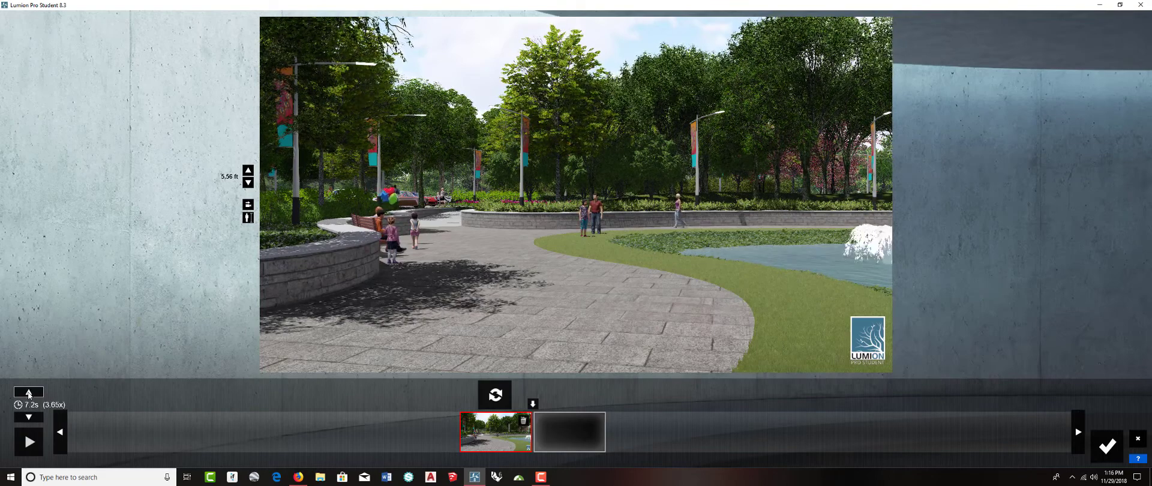
{"action": "left_click", "coordinate": [29, 391]}
{"action": "left_click", "coordinate": [28, 392]}
{"action": "left_click", "coordinate": [29, 392]}
{"action": "left_click", "coordinate": [29, 392]}
{"action": "left_click", "coordinate": [28, 391]}
{"action": "left_click", "coordinate": [29, 392]}
{"action": "left_click", "coordinate": [29, 392]}
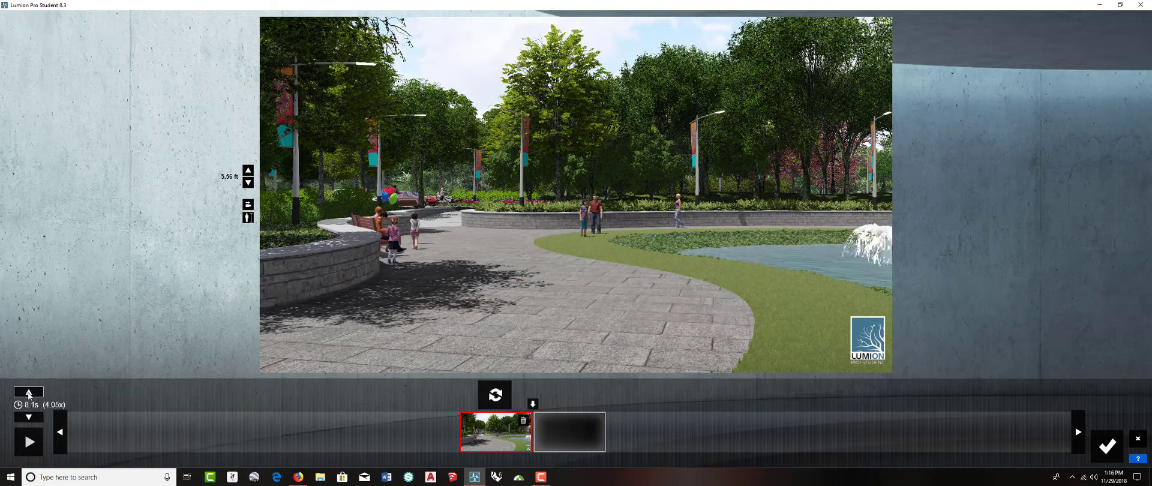
{"action": "left_click", "coordinate": [29, 392]}
{"action": "left_click", "coordinate": [29, 392]}
{"action": "left_click", "coordinate": [29, 392]}
{"action": "left_click", "coordinate": [29, 392]}
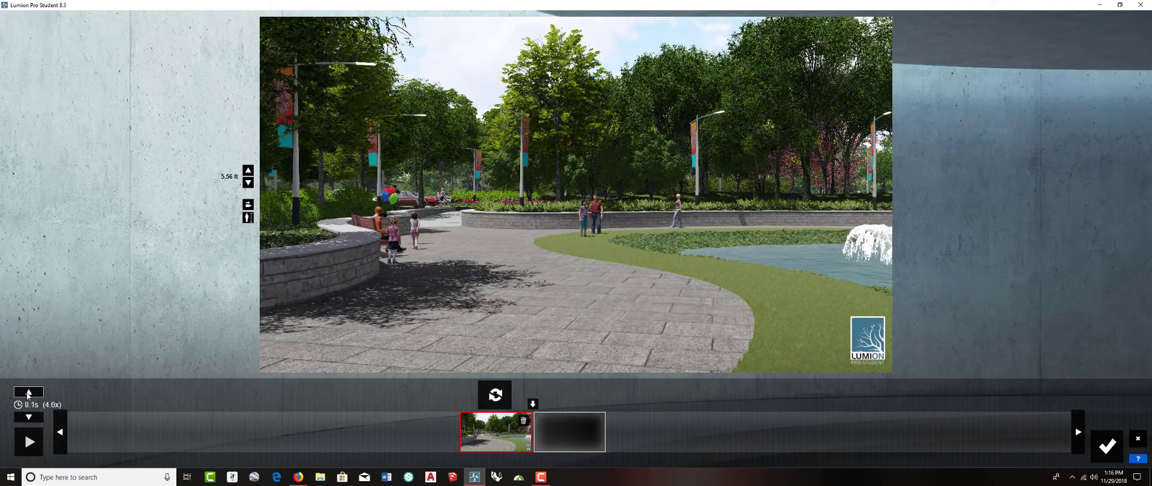
{"action": "left_click", "coordinate": [29, 392]}
{"action": "left_click", "coordinate": [29, 391]}
{"action": "left_click", "coordinate": [29, 392]}
{"action": "left_click", "coordinate": [29, 392]}
{"action": "left_click", "coordinate": [29, 392]}
{"action": "left_click", "coordinate": [29, 391]}
{"action": "left_click", "coordinate": [28, 392]}
{"action": "left_click", "coordinate": [28, 392]}
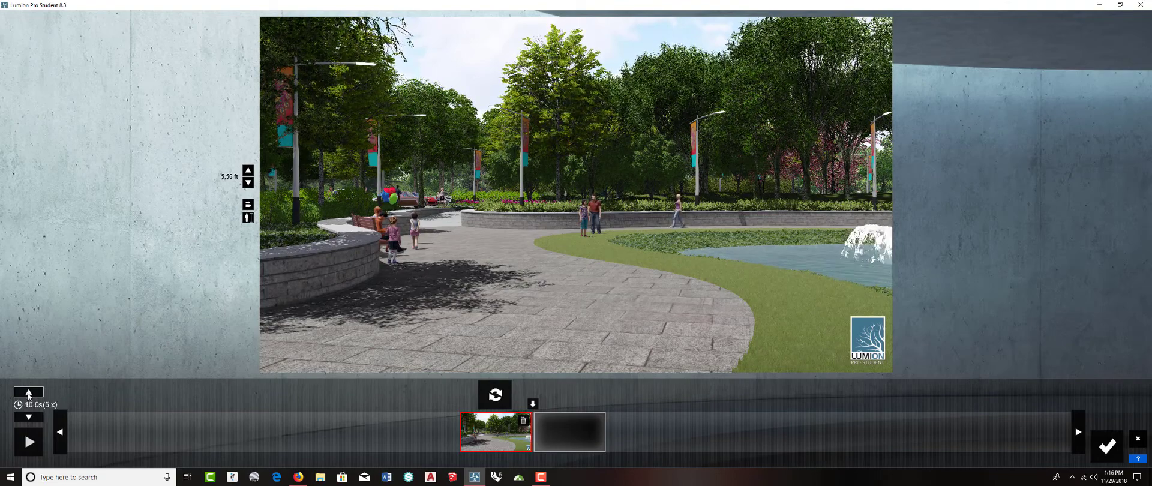
{"action": "left_click", "coordinate": [29, 392]}
{"action": "left_click", "coordinate": [28, 393]}
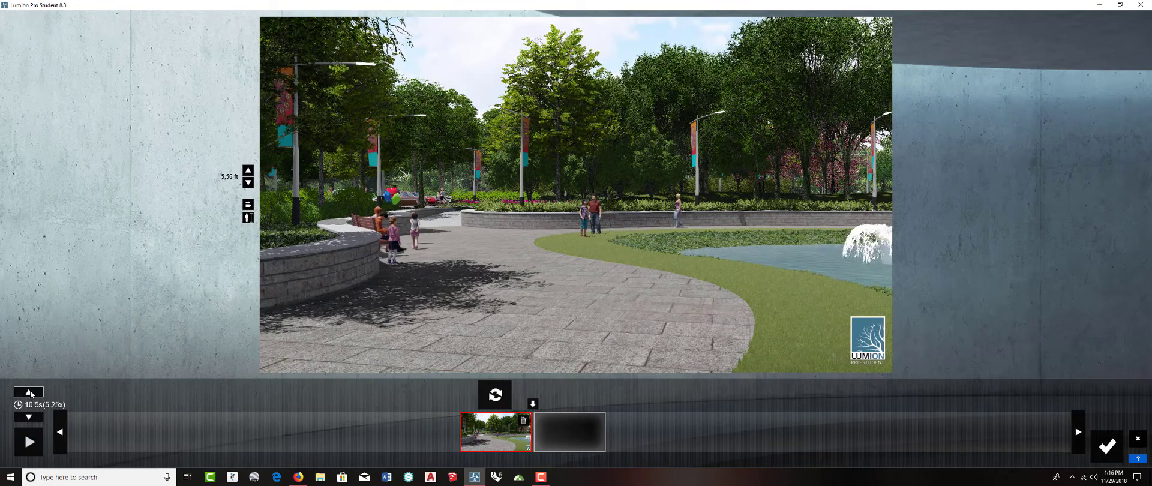
{"action": "left_click", "coordinate": [29, 392]}
{"action": "left_click", "coordinate": [29, 392]}
{"action": "left_click", "coordinate": [29, 392]}
{"action": "left_click", "coordinate": [29, 391]}
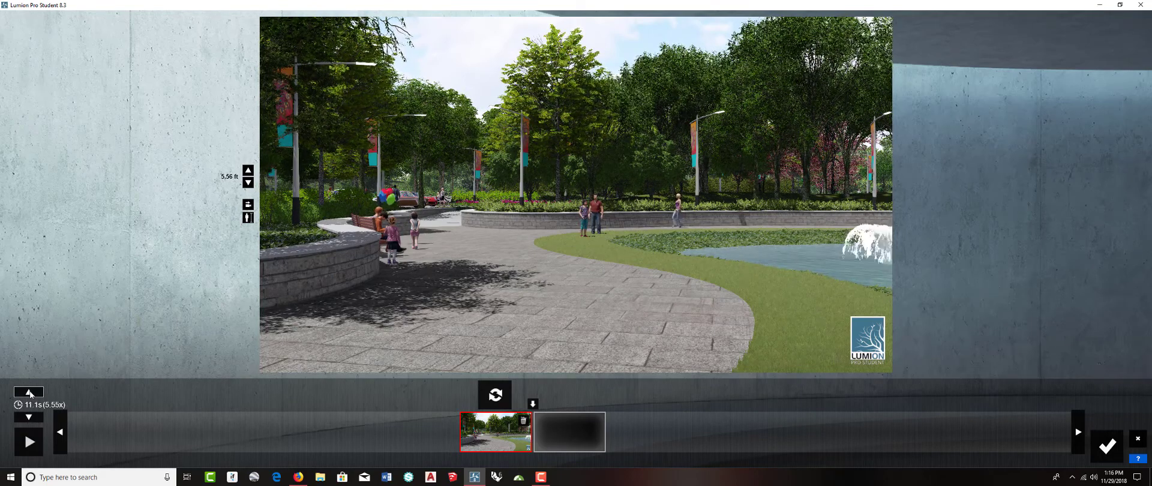
{"action": "left_click", "coordinate": [28, 392]}
{"action": "left_click", "coordinate": [28, 392]}
{"action": "left_click", "coordinate": [29, 392]}
{"action": "left_click", "coordinate": [28, 392]}
{"action": "left_click", "coordinate": [28, 392]}
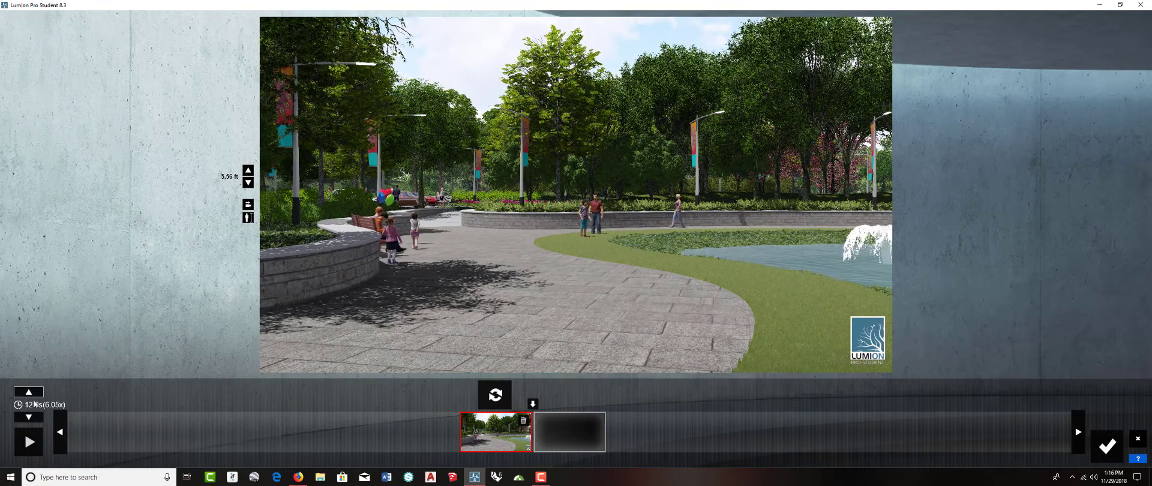
{"action": "left_click", "coordinate": [29, 393]}
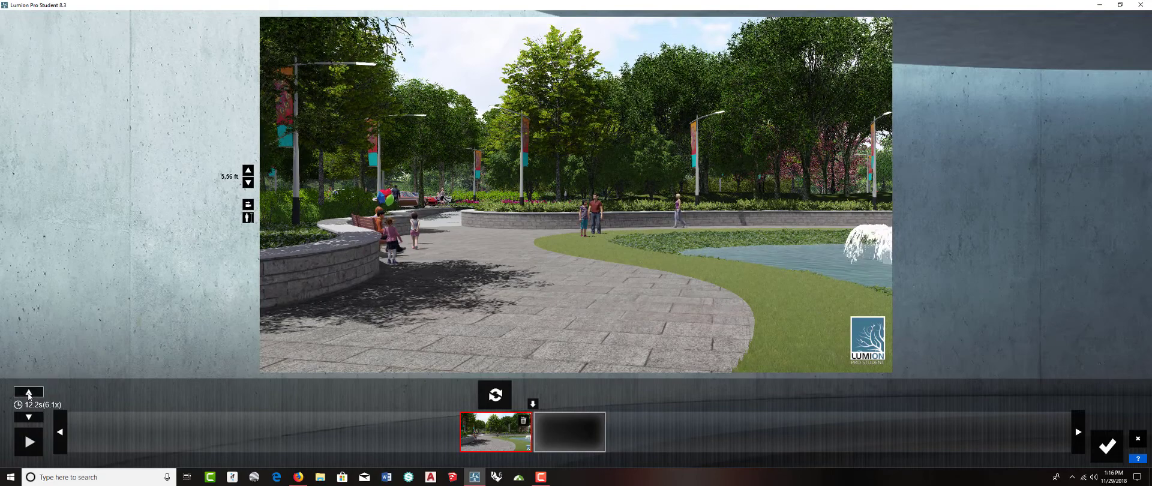
{"action": "left_click", "coordinate": [28, 393]}
{"action": "left_click", "coordinate": [29, 393]}
{"action": "left_click", "coordinate": [29, 392]}
{"action": "left_click", "coordinate": [29, 393]}
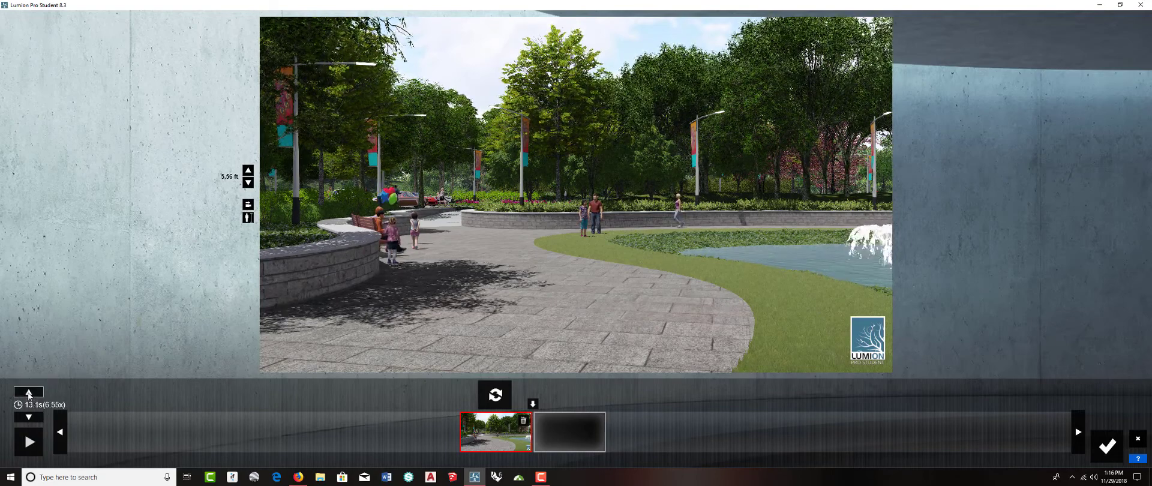
{"action": "left_click", "coordinate": [29, 393]}
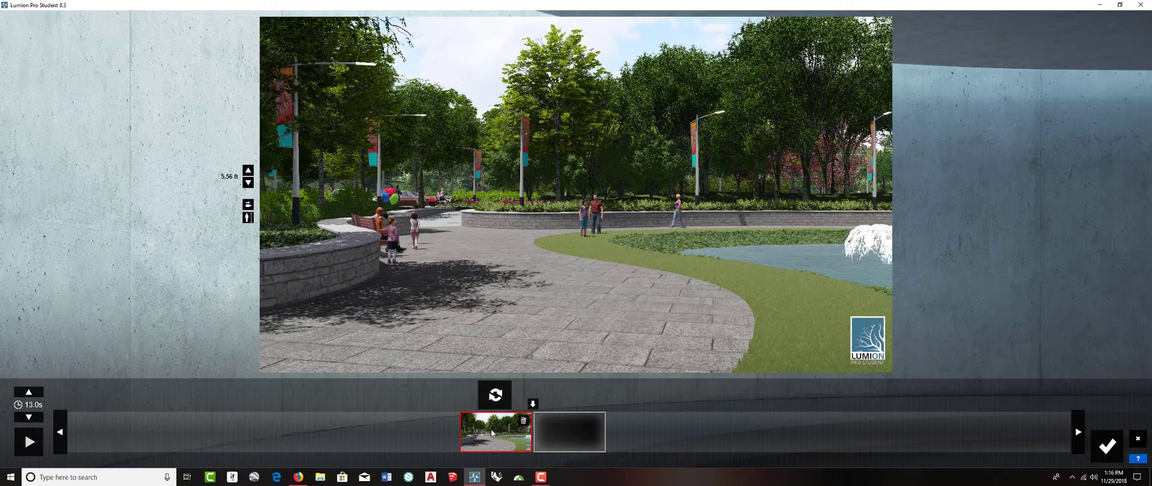
{"action": "left_click", "coordinate": [1099, 456]}
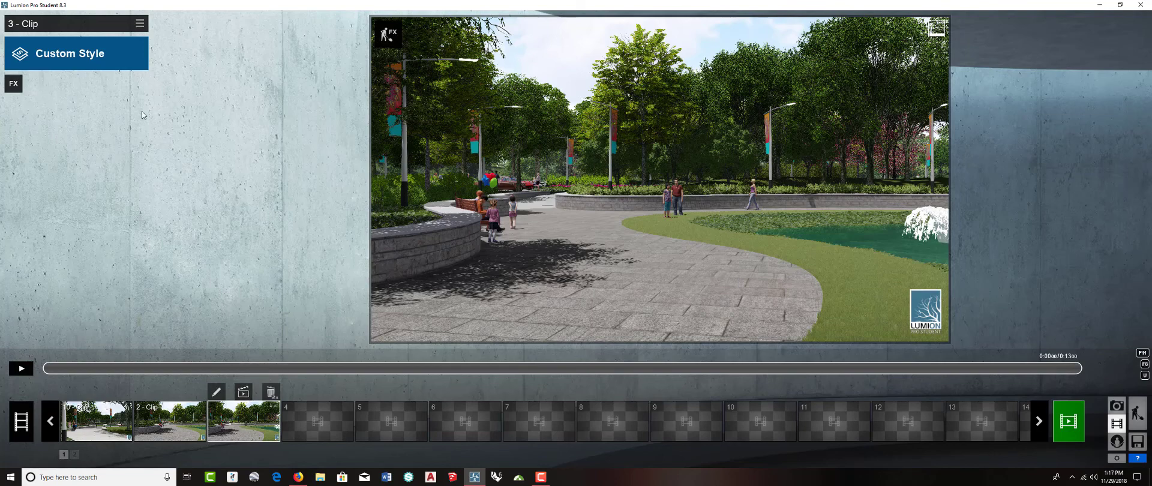
Add a Shadow effect to clip 3 with Soft Shadows and Fine Detail Shadows turned on, and collapse its settings
{"action": "left_click", "coordinate": [18, 86]}
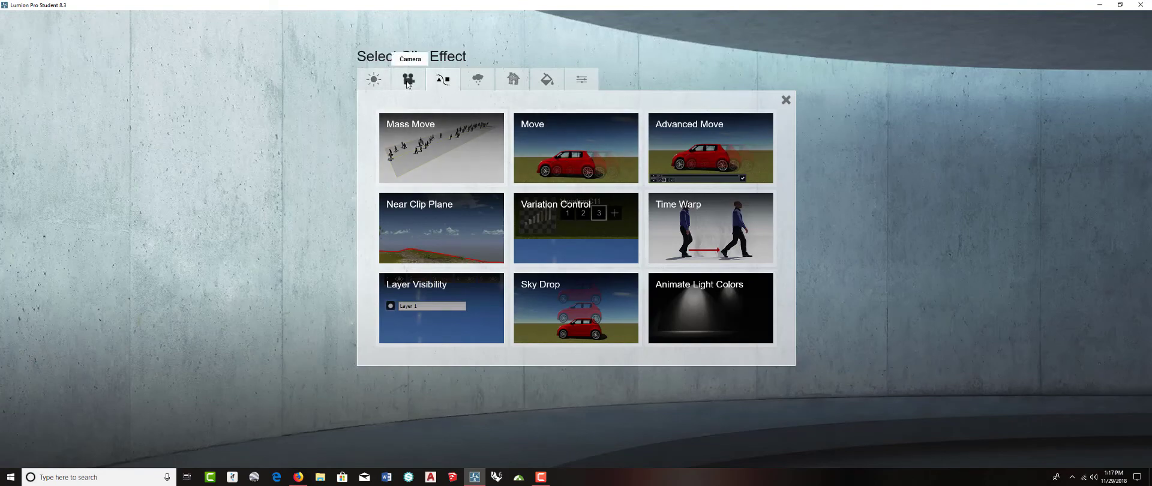
{"action": "left_click", "coordinate": [373, 79]}
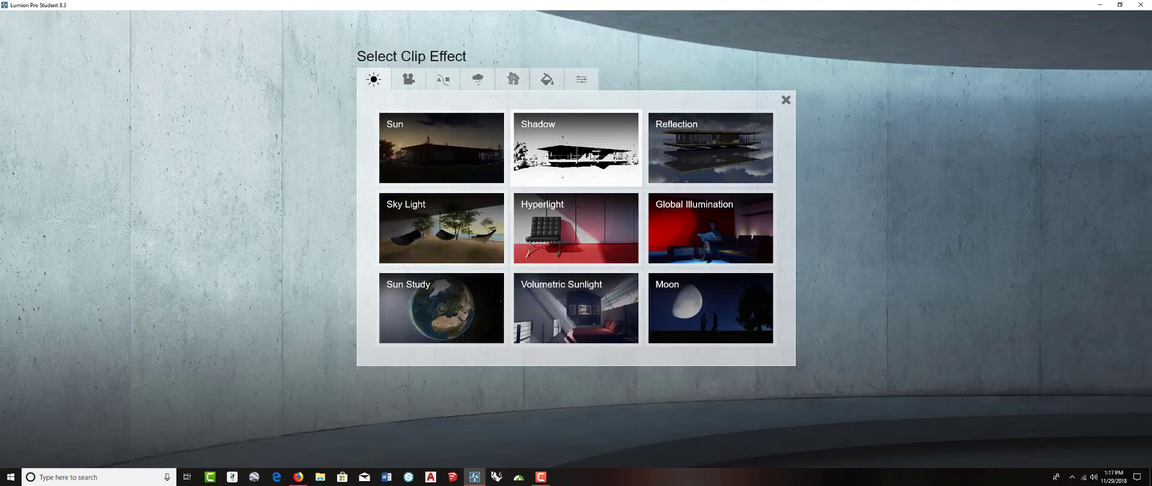
{"action": "left_click", "coordinate": [591, 151]}
{"action": "left_click", "coordinate": [131, 229]}
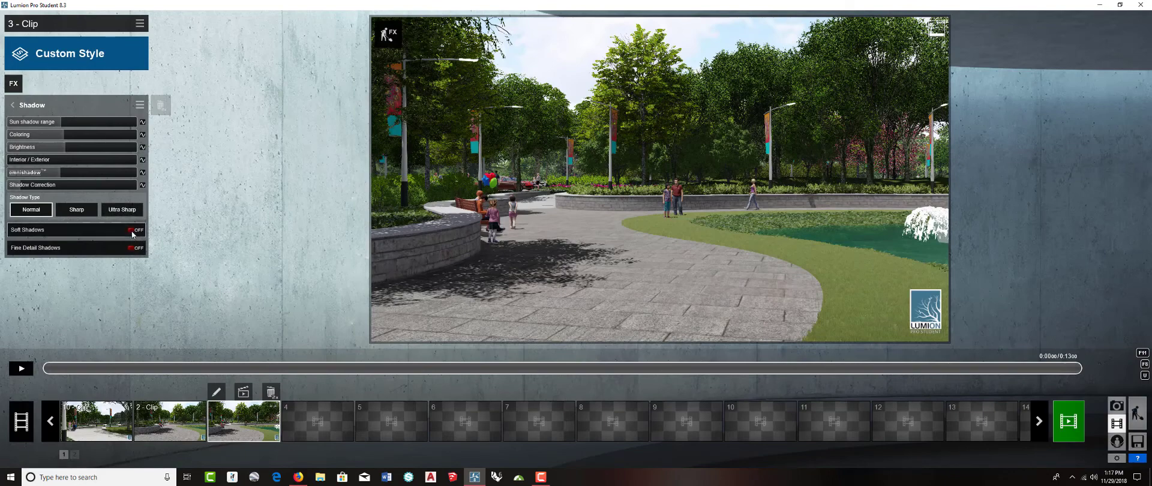
{"action": "left_click", "coordinate": [132, 249]}
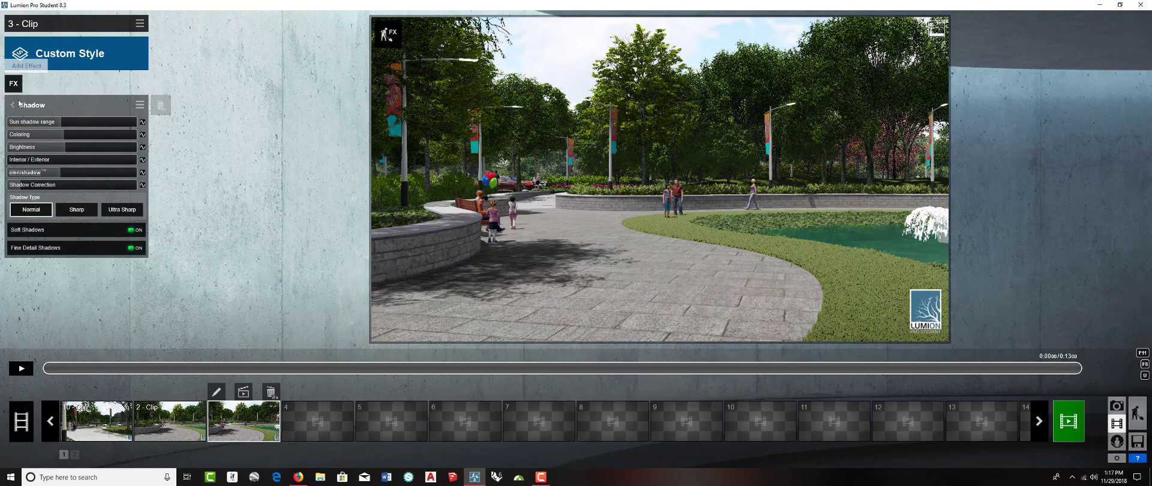
{"action": "left_click", "coordinate": [60, 108]}
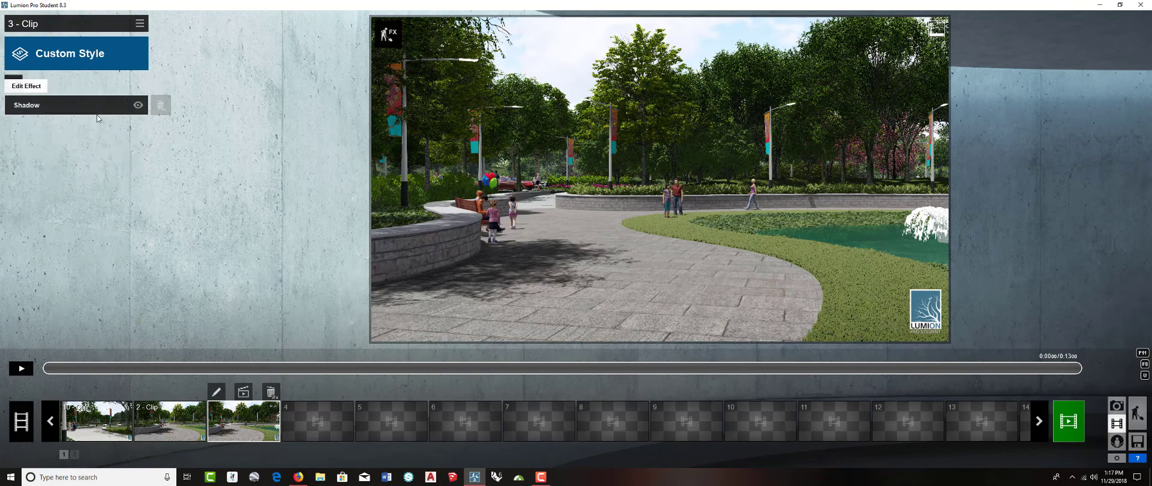
Add a Sky Light effect to clip 3 with planar and projected reflections turned on, and collapse its settings
{"action": "left_click", "coordinate": [14, 85]}
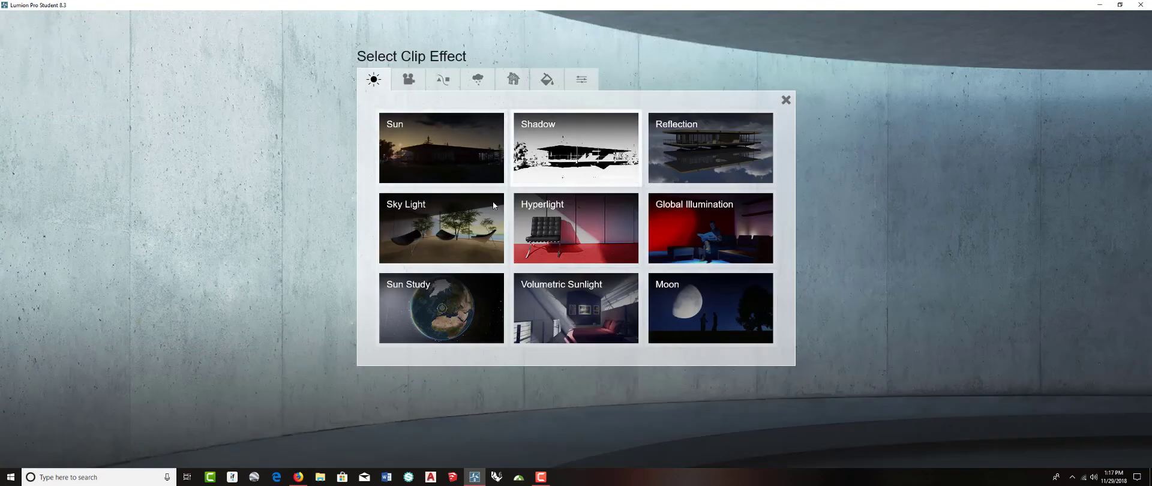
{"action": "left_click", "coordinate": [437, 225]}
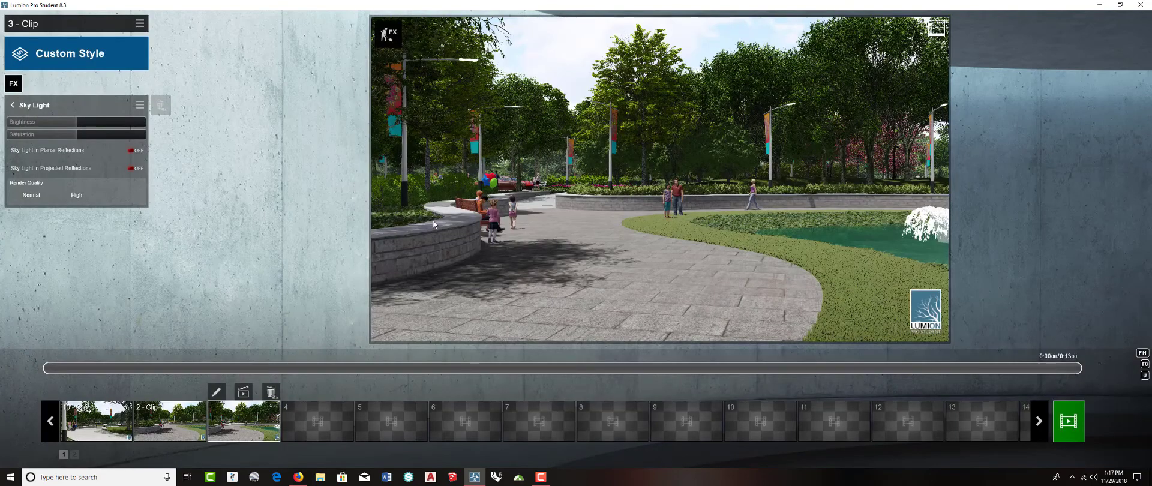
{"action": "left_click", "coordinate": [139, 151]}
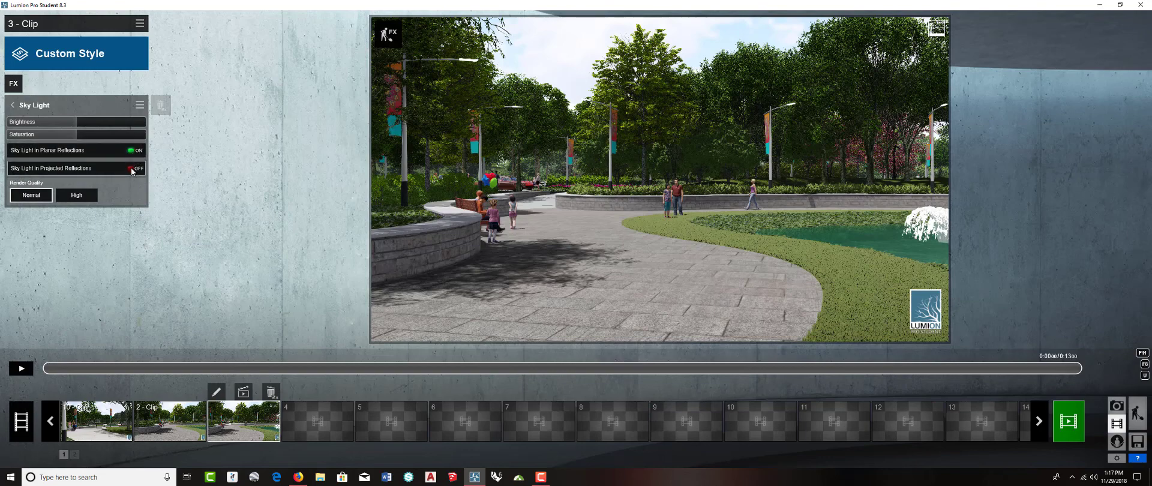
{"action": "left_click", "coordinate": [137, 170]}
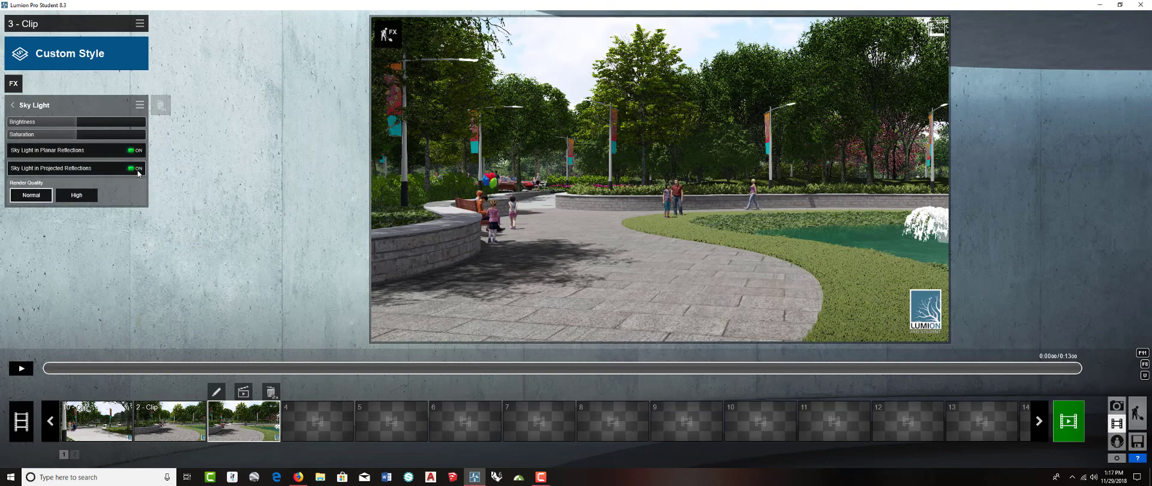
{"action": "left_click", "coordinate": [12, 105]}
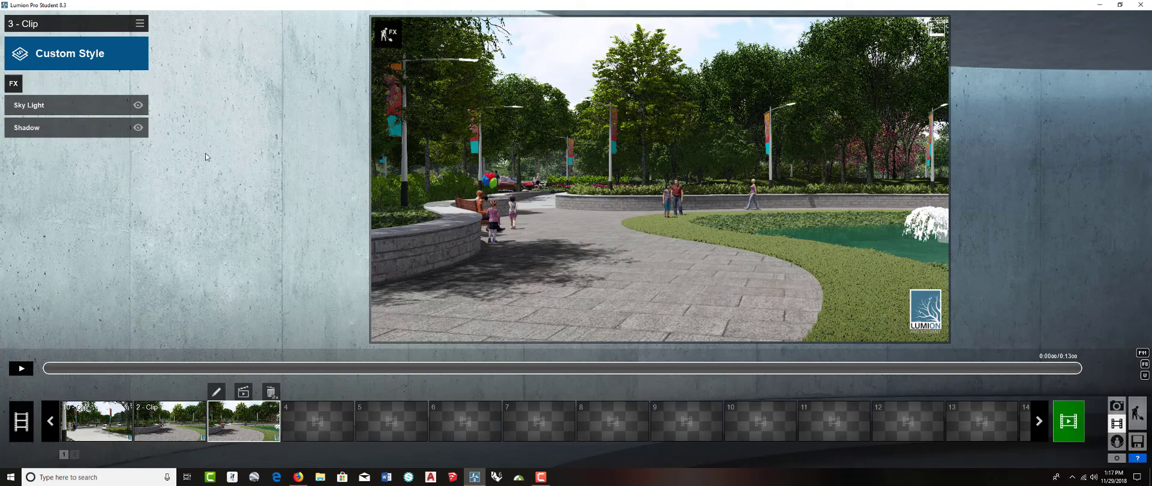
Add a Sun effect to clip 3, set the sun heading to 0.3 and the sun height near its maximum, and collapse its settings
{"action": "left_click", "coordinate": [13, 83]}
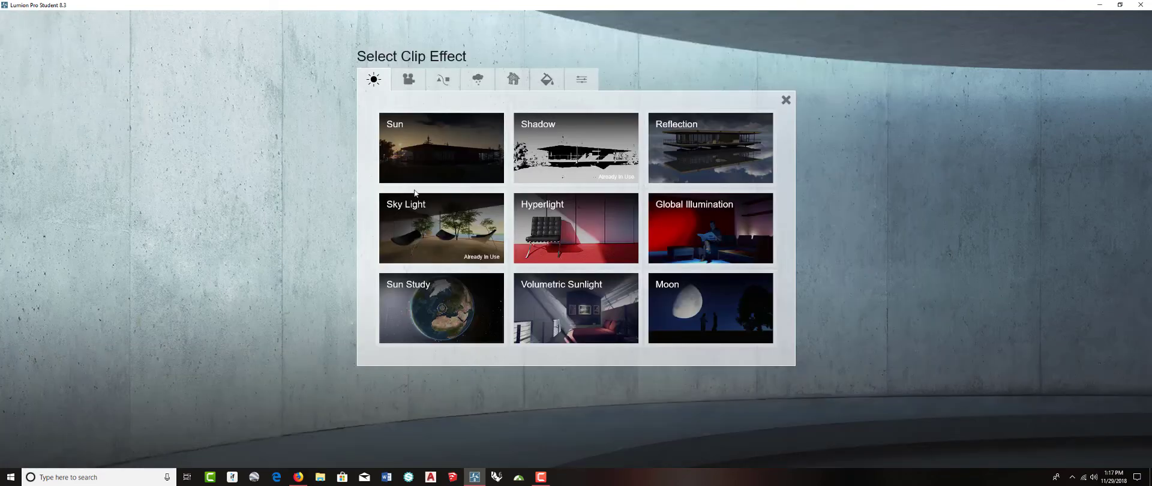
{"action": "left_click", "coordinate": [427, 142]}
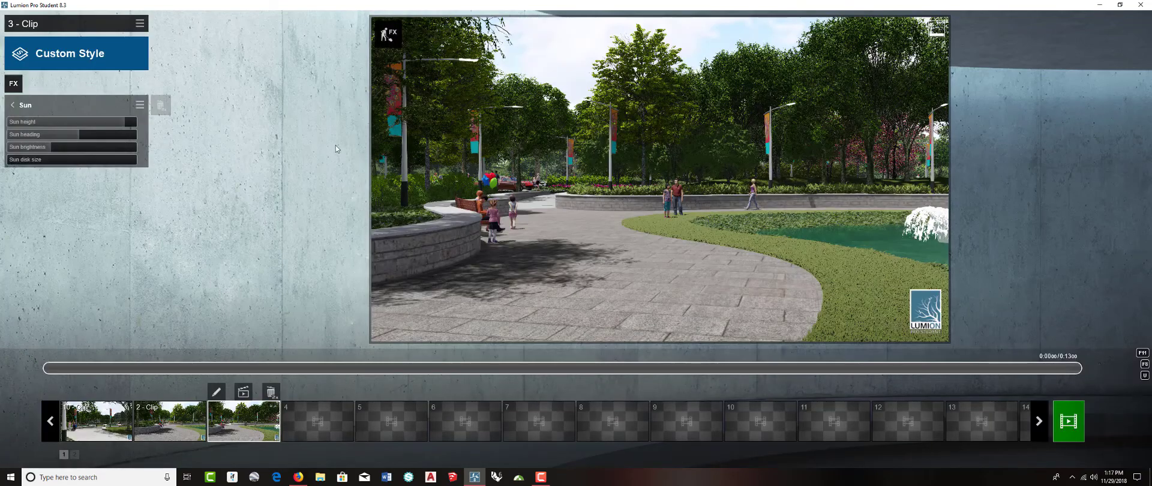
{"action": "left_click_drag", "start_coordinate": [121, 124], "coordinate": [94, 136]}
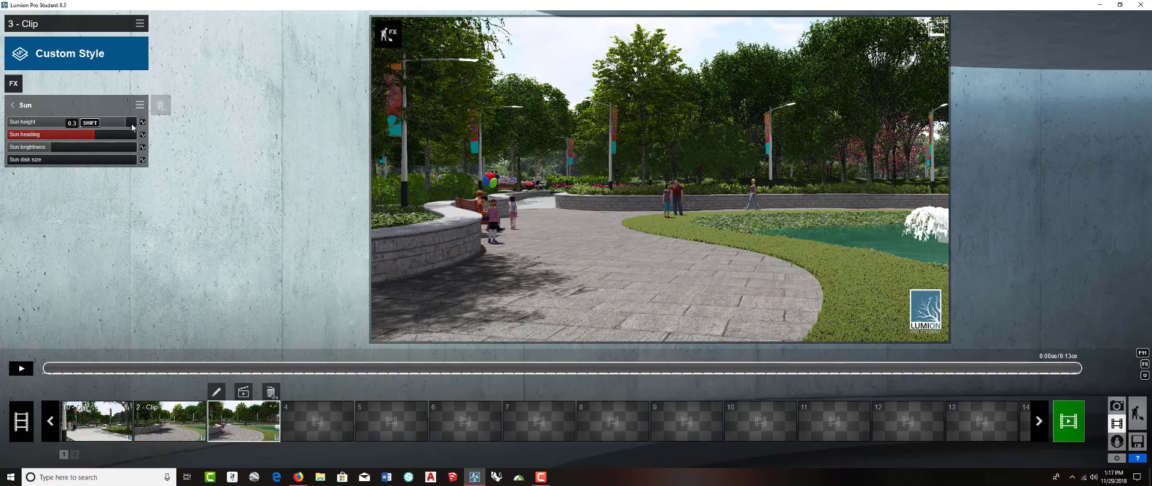
{"action": "left_click_drag", "start_coordinate": [127, 124], "coordinate": [103, 127]}
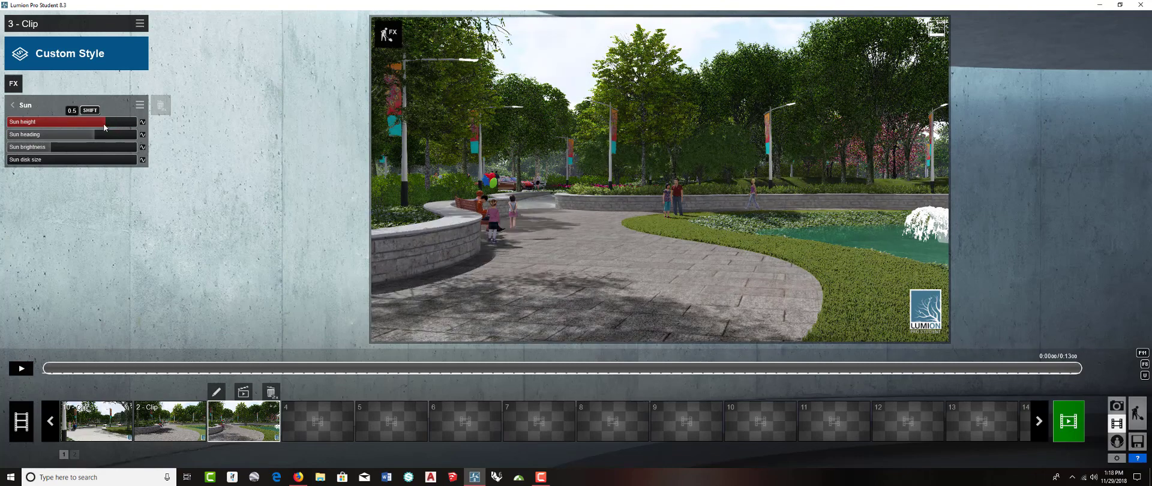
{"action": "left_click_drag", "start_coordinate": [105, 126], "coordinate": [128, 128]}
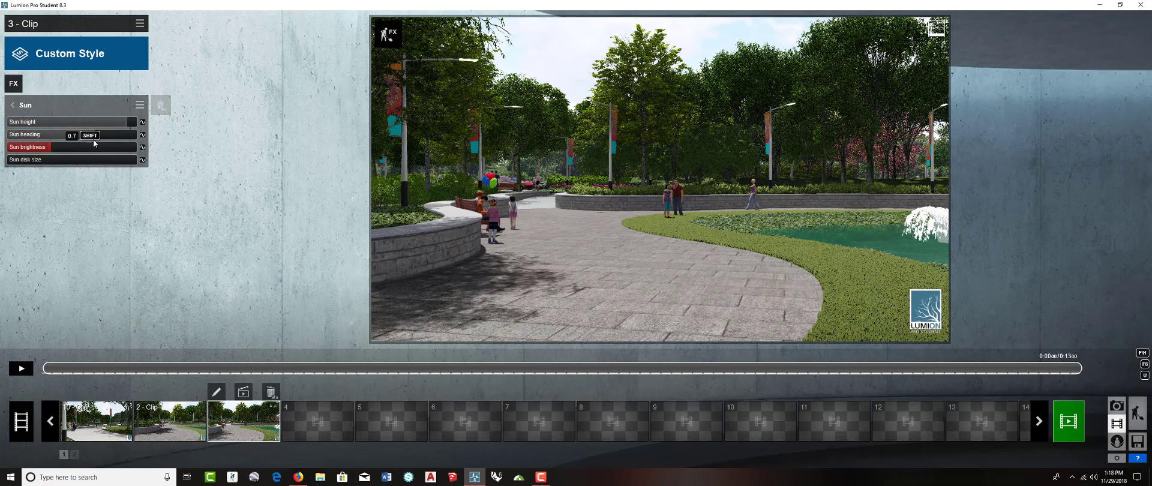
{"action": "left_click", "coordinate": [22, 108]}
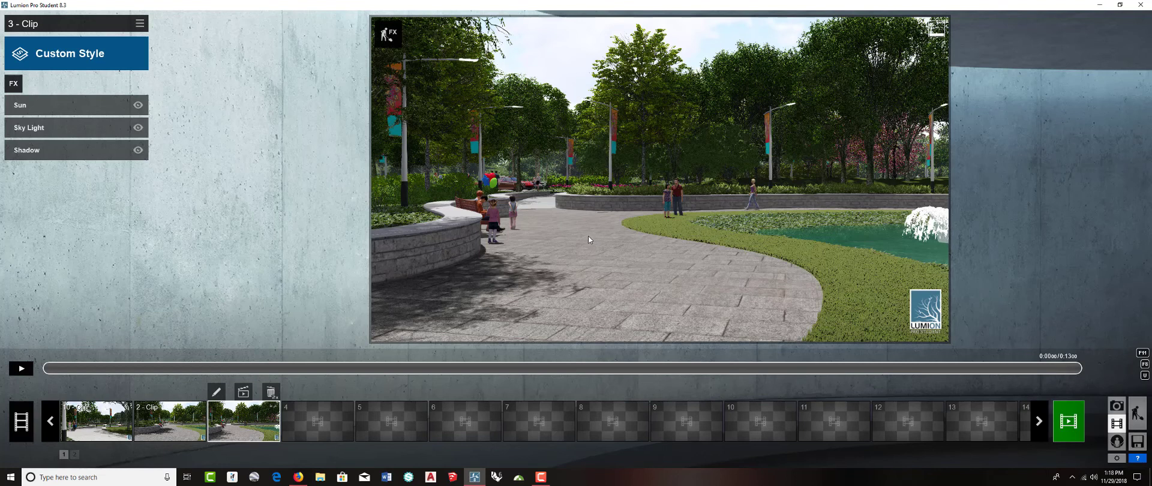
Open the scene for editing from clip 3 and place a PublicSquare_England sound by the stone planter wall near the bench
{"action": "left_click", "coordinate": [390, 40]}
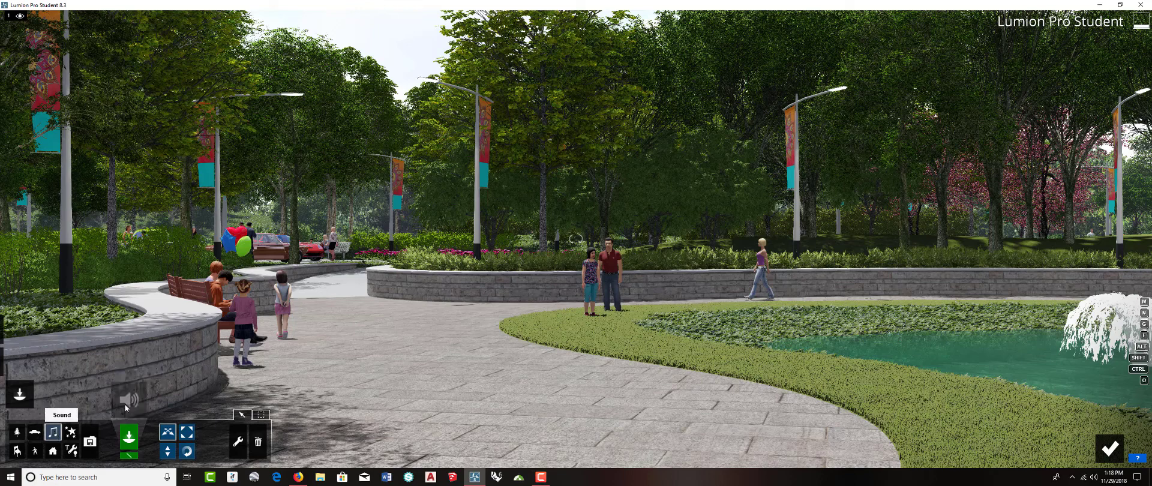
{"action": "left_click", "coordinate": [126, 407]}
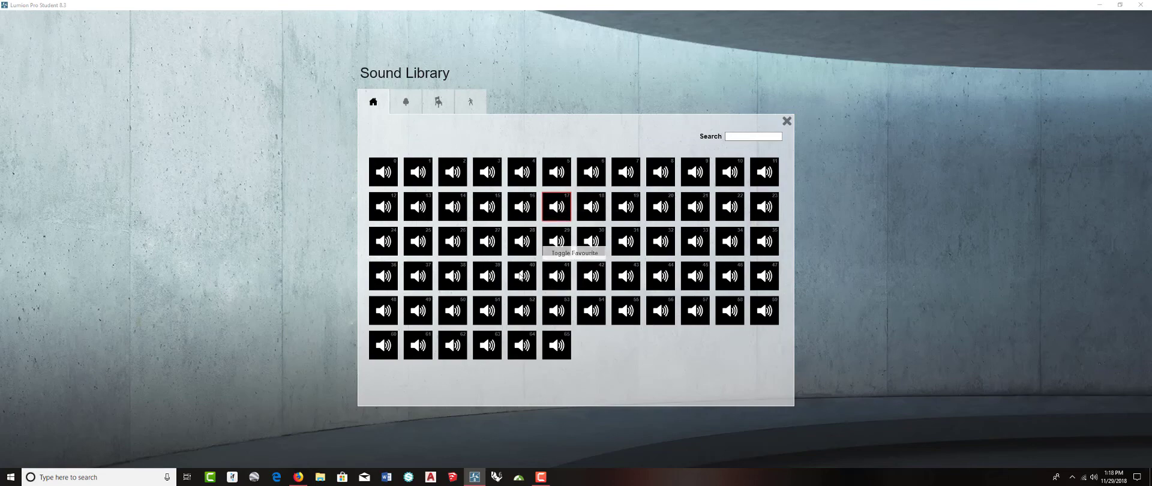
{"action": "left_click", "coordinate": [454, 275]}
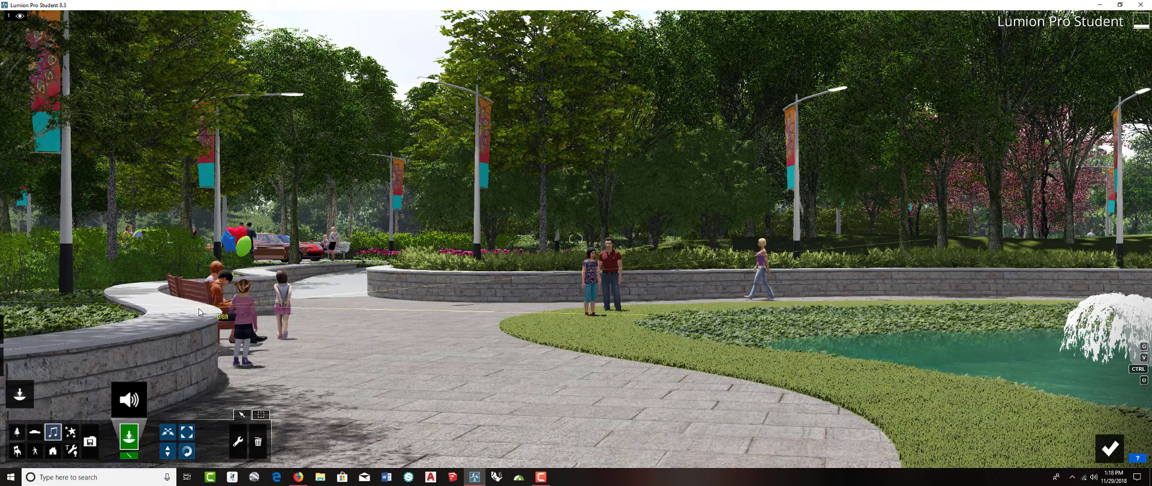
{"action": "left_click", "coordinate": [142, 325]}
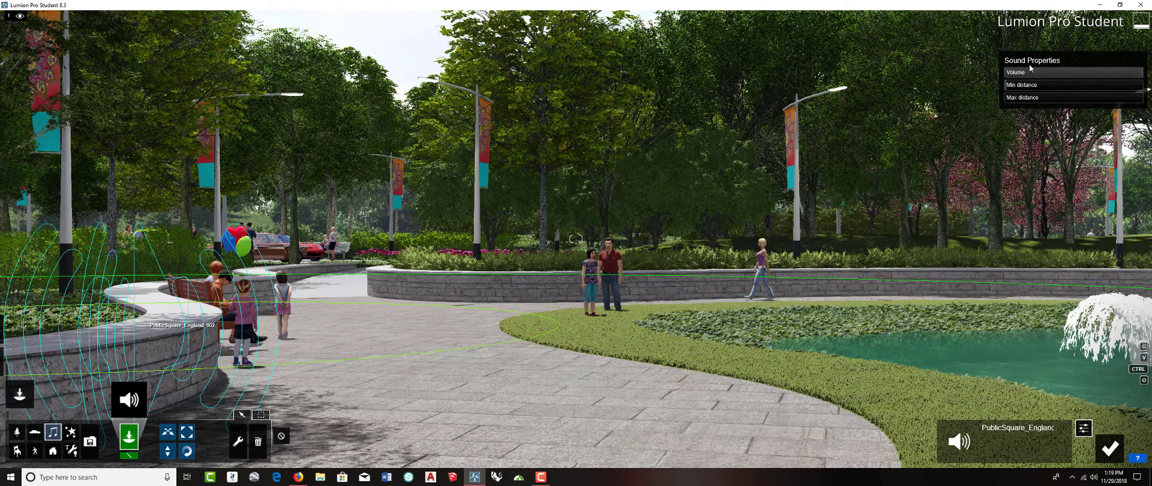
Set the PublicSquare_England sound's volume to about 0.5 and adjust its minimum and maximum distances
{"action": "mouse_move", "coordinate": [1008, 86]}
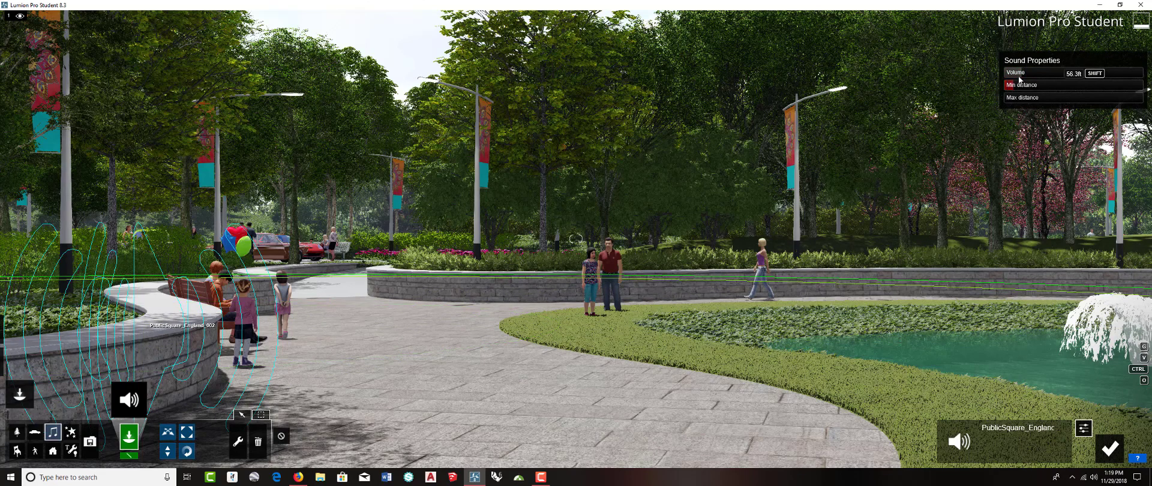
{"action": "mouse_move", "coordinate": [1082, 77]}
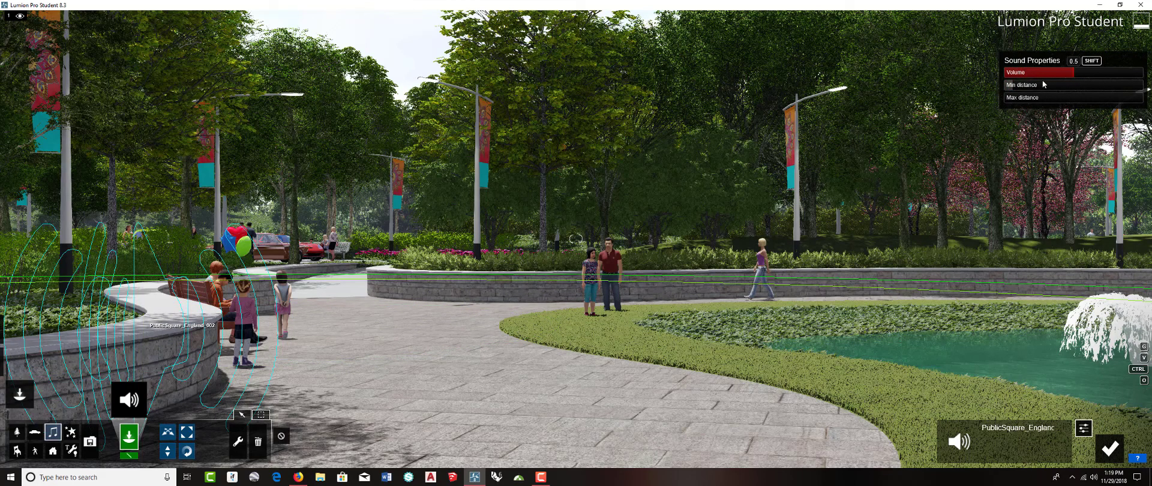
{"action": "left_click_drag", "start_coordinate": [1033, 88], "coordinate": [1008, 91]}
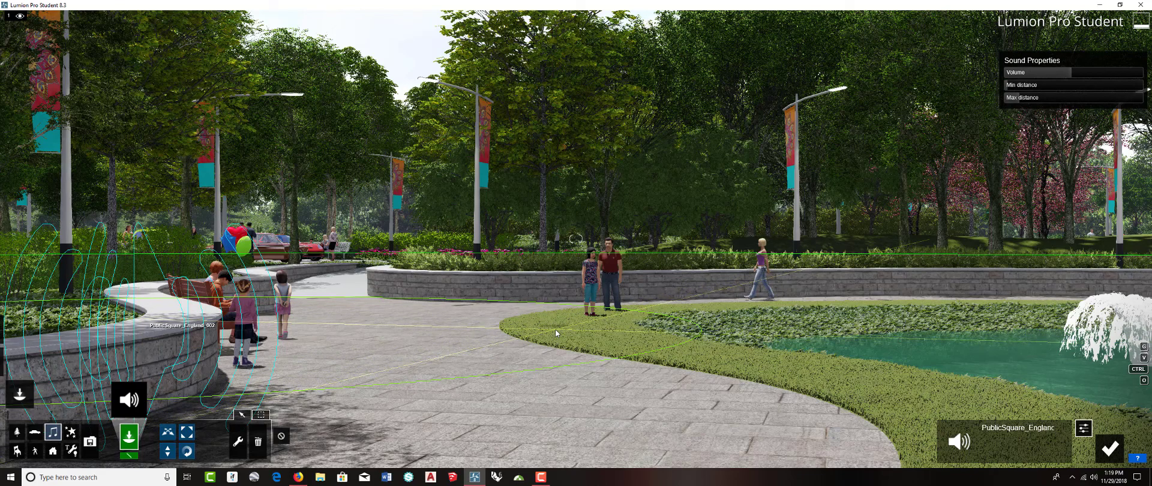
Place a Junction_USA_001 sound at the plaza's edge beside the pond and increase its minimum distance
{"action": "left_click", "coordinate": [124, 403]}
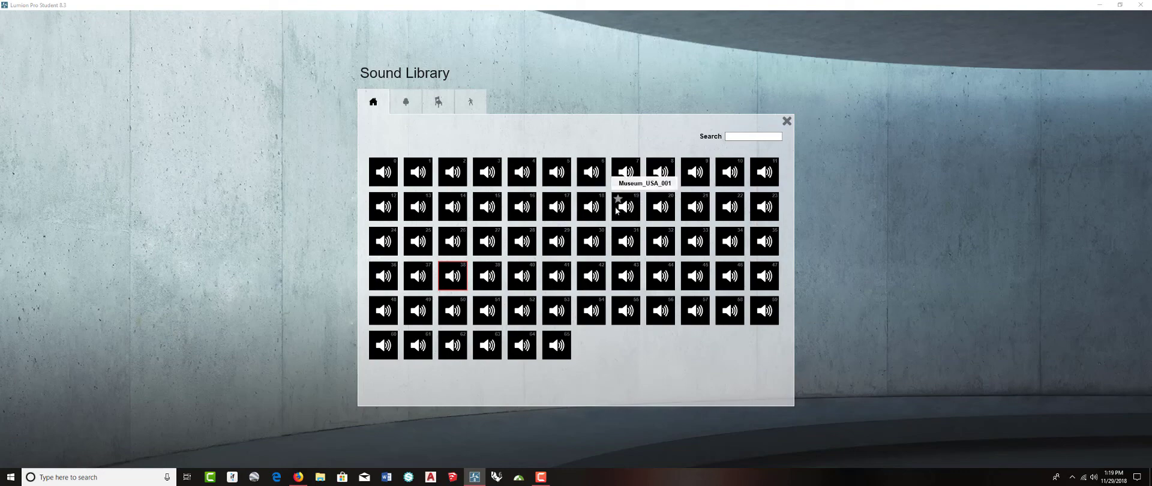
{"action": "left_click", "coordinate": [558, 207]}
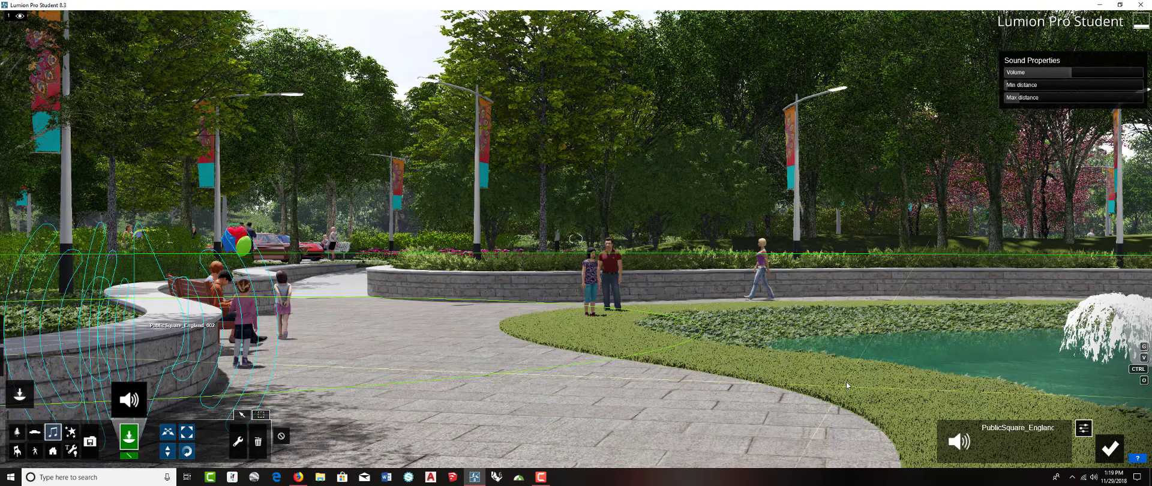
{"action": "left_click", "coordinate": [777, 394]}
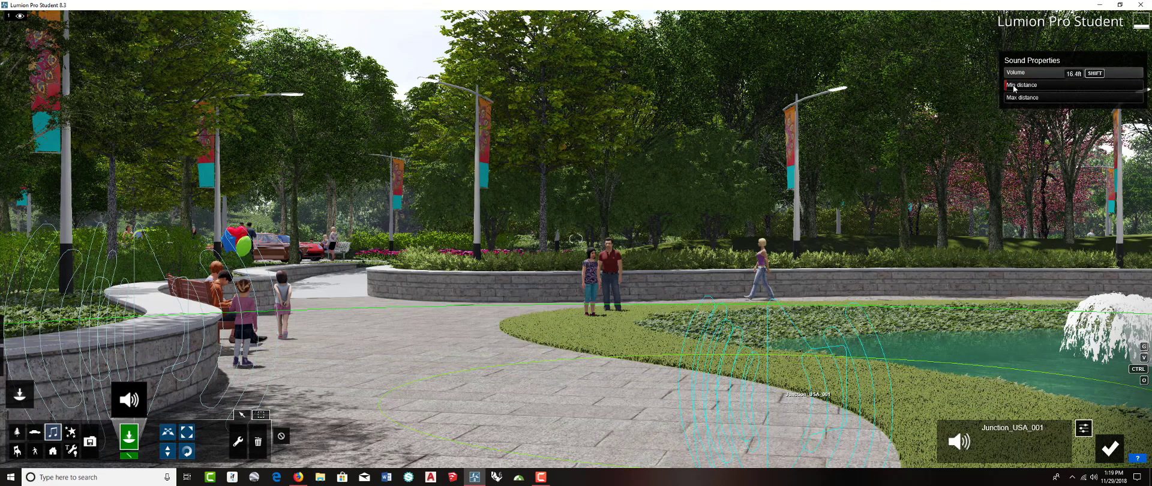
{"action": "mouse_move", "coordinate": [1013, 85]}
{"action": "left_mouse_down"}
{"action": "mouse_move", "coordinate": [1032, 85]}
{"action": "mouse_move", "coordinate": [1023, 90]}
{"action": "left_mouse_up"}
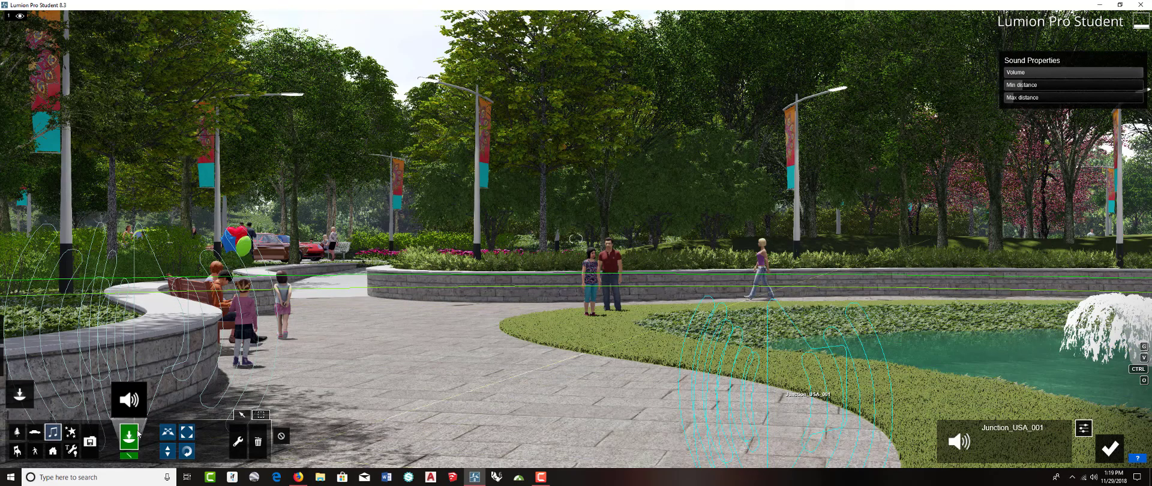
Browse the Sound Library's categories, including Things and People, to examine which sounds suit the pond
{"action": "left_click", "coordinate": [129, 399]}
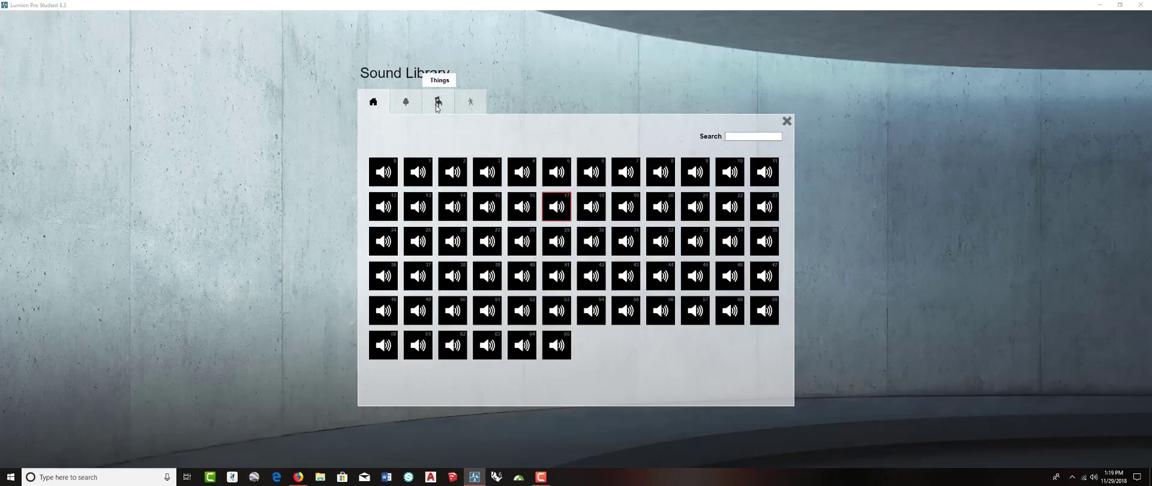
{"action": "left_click", "coordinate": [406, 107]}
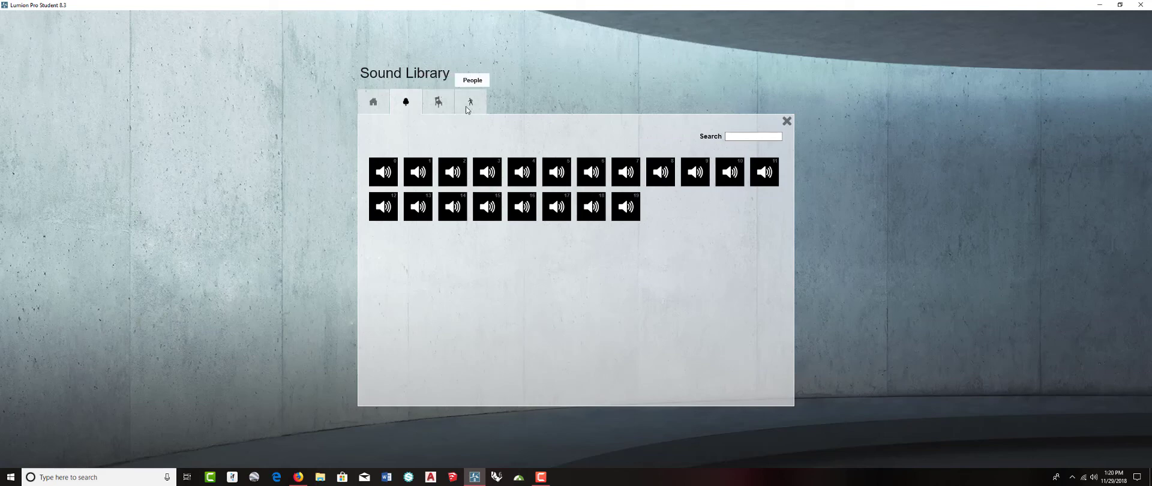
{"action": "left_click", "coordinate": [438, 102]}
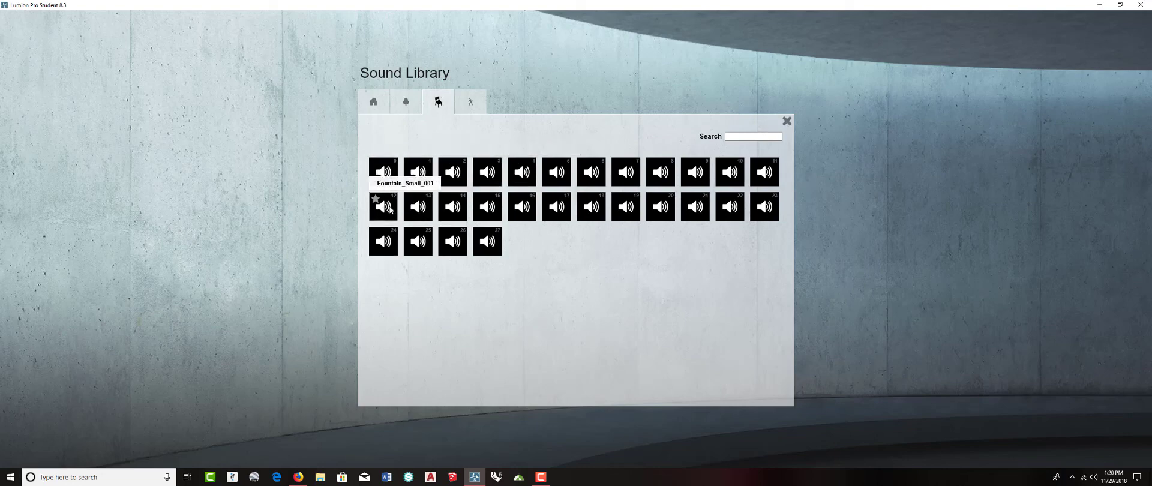
{"action": "left_click", "coordinate": [406, 102]}
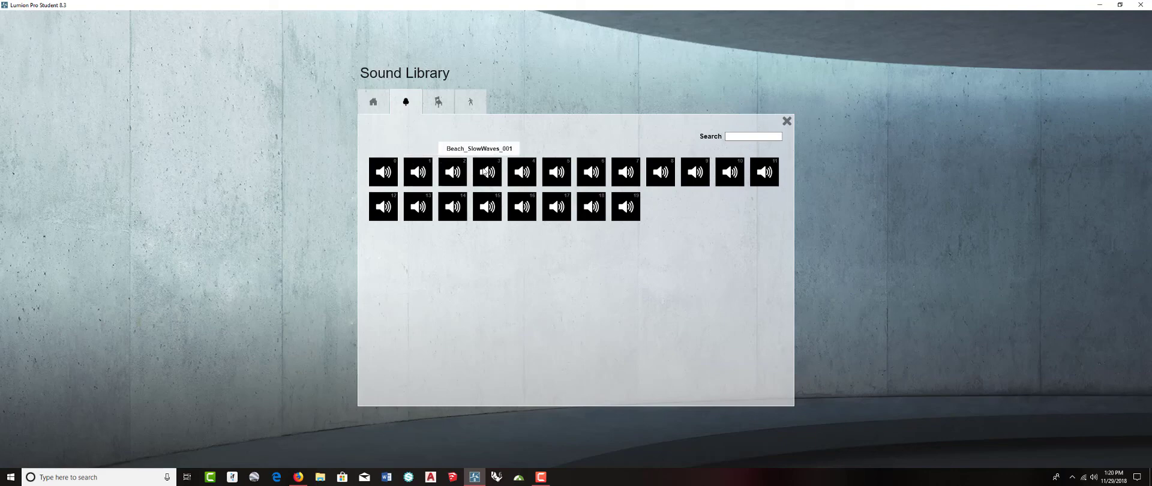
{"action": "left_click", "coordinate": [371, 103]}
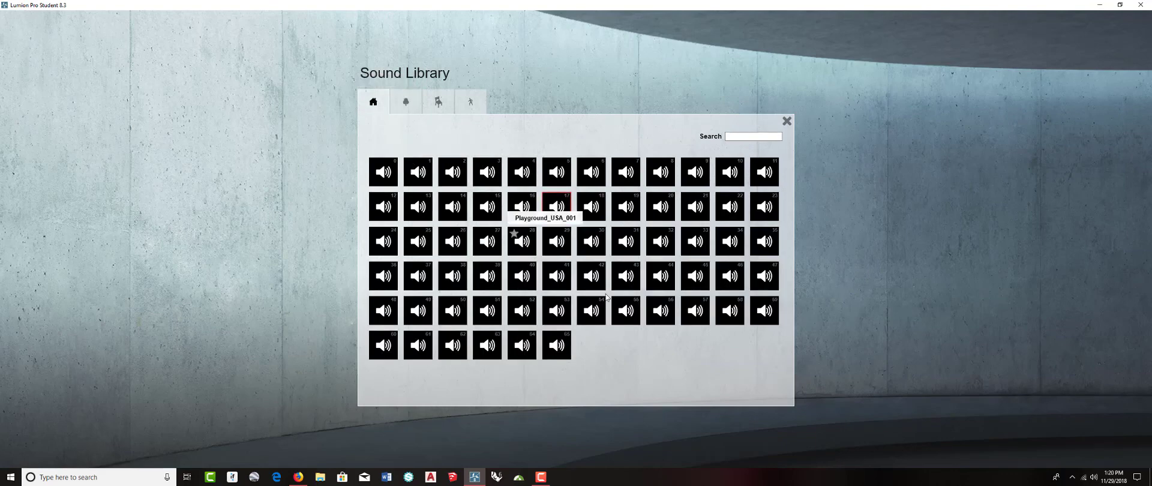
{"action": "left_click", "coordinate": [438, 103]}
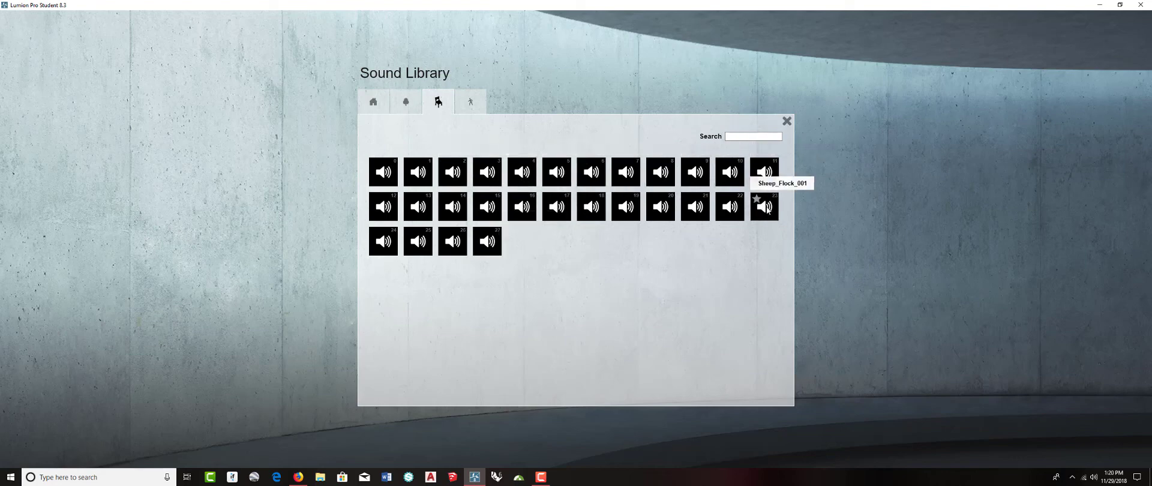
{"action": "left_click", "coordinate": [471, 103]}
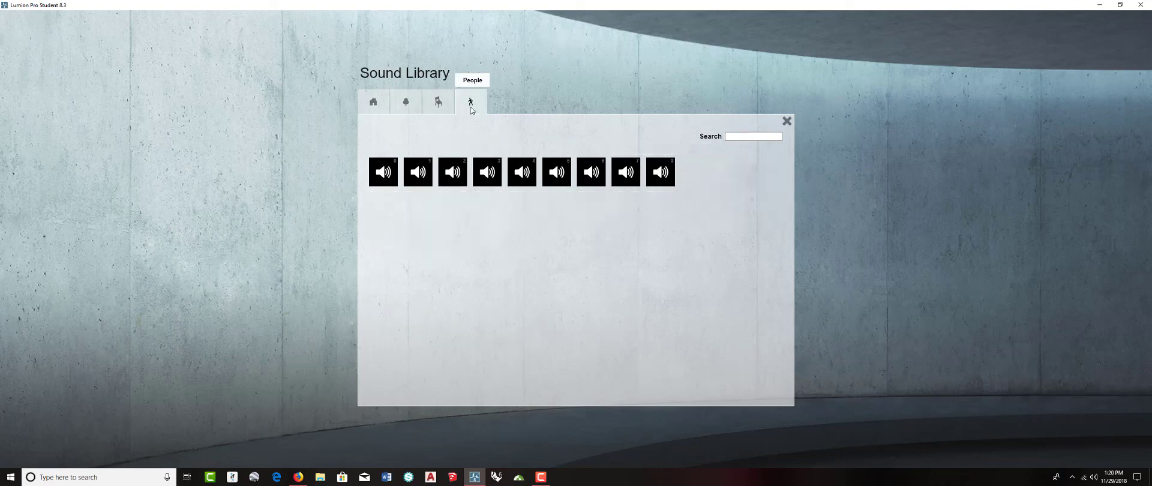
{"action": "left_click", "coordinate": [412, 106]}
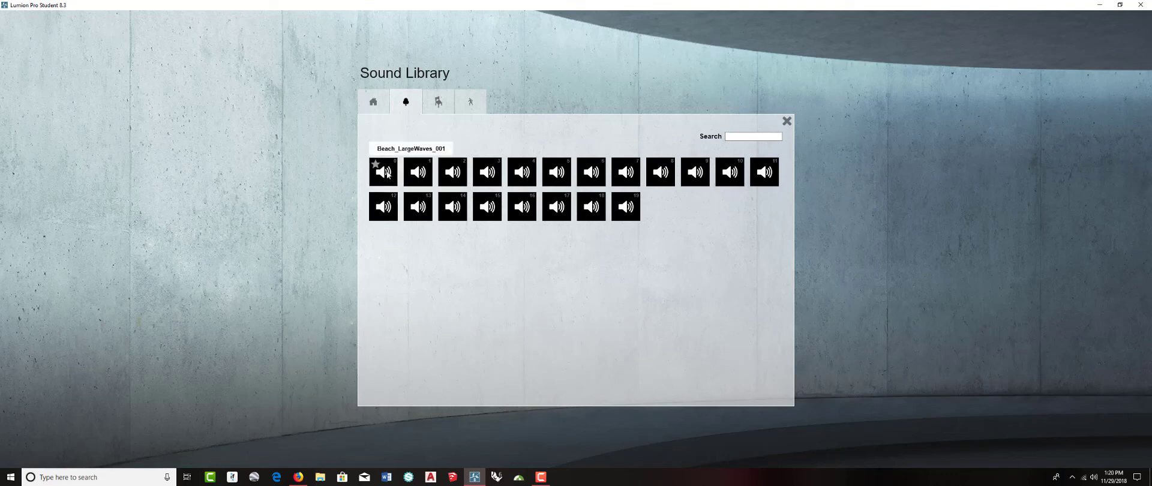
{"action": "left_click", "coordinate": [373, 102]}
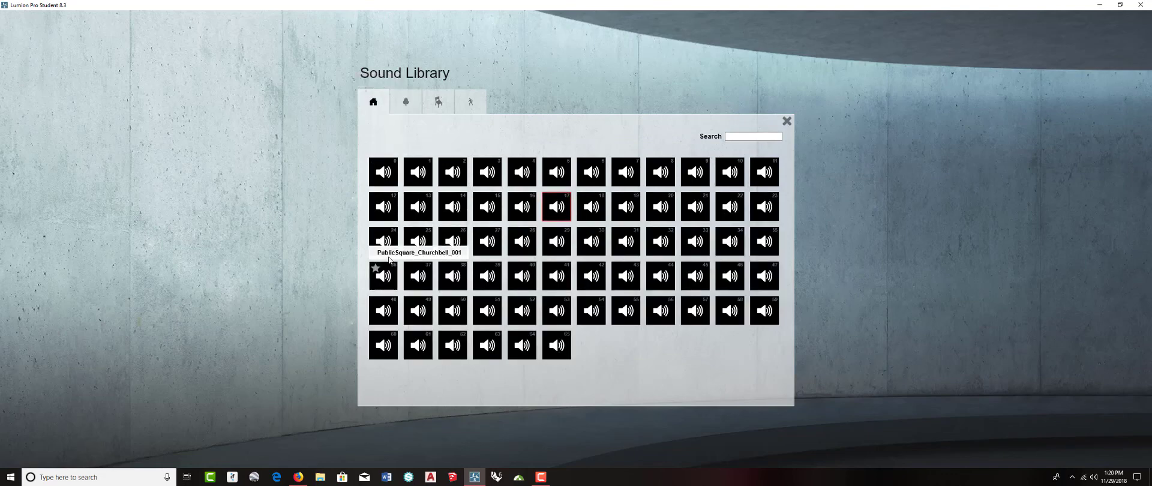
Place a Fountain_Small_001 sound from the Things category at the pond near the fountain and increase its minimum distance
{"action": "left_click", "coordinate": [438, 102]}
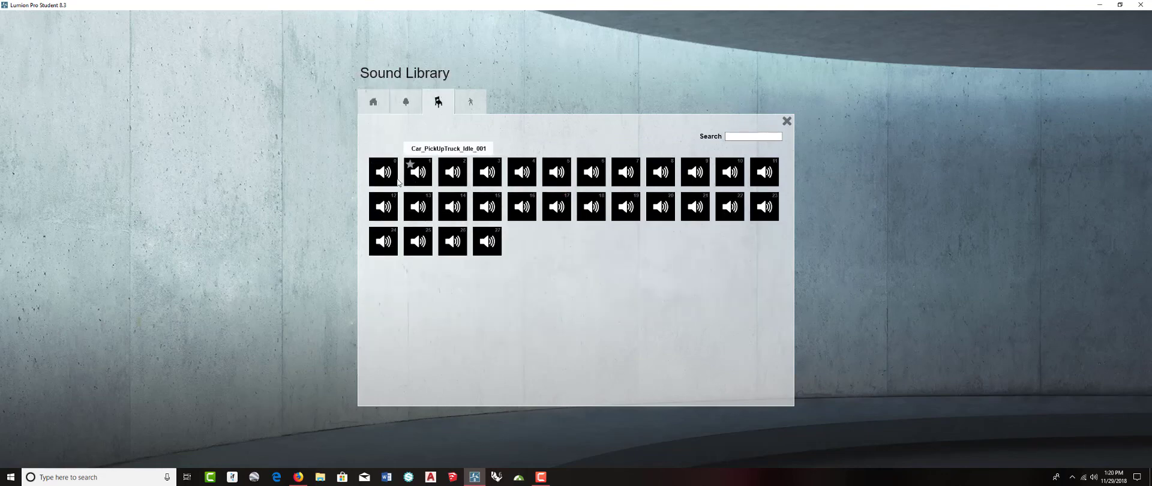
{"action": "left_click", "coordinate": [384, 207]}
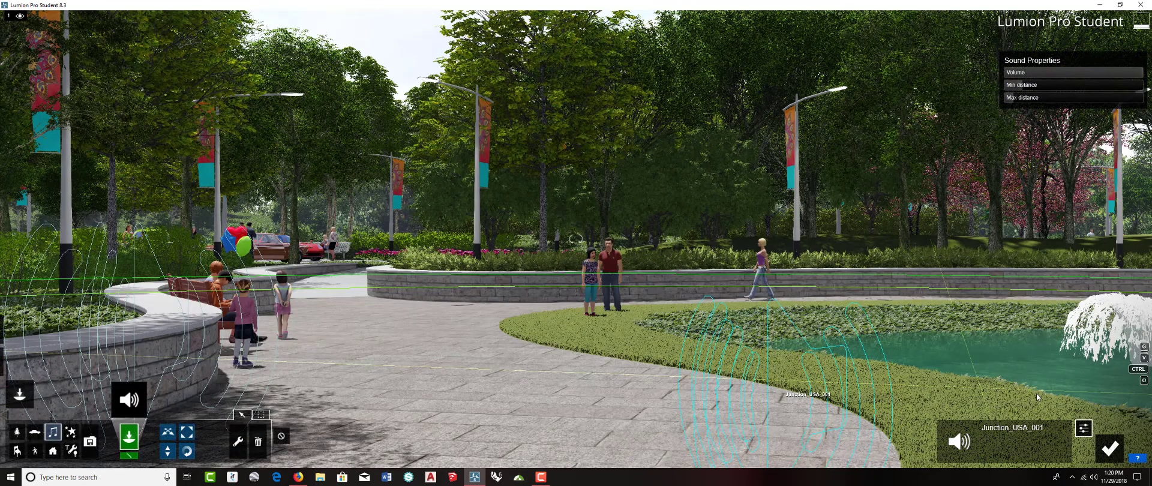
{"action": "left_click", "coordinate": [1019, 394]}
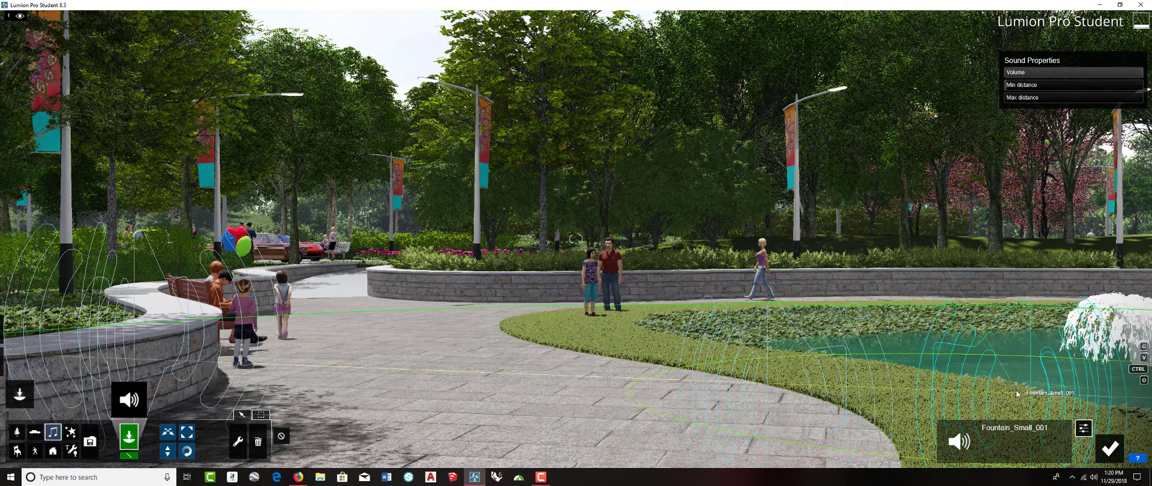
{"action": "mouse_move", "coordinate": [1021, 88]}
{"action": "left_mouse_down"}
{"action": "mouse_move", "coordinate": [1030, 88]}
{"action": "mouse_move", "coordinate": [1021, 92]}
{"action": "left_mouse_up"}
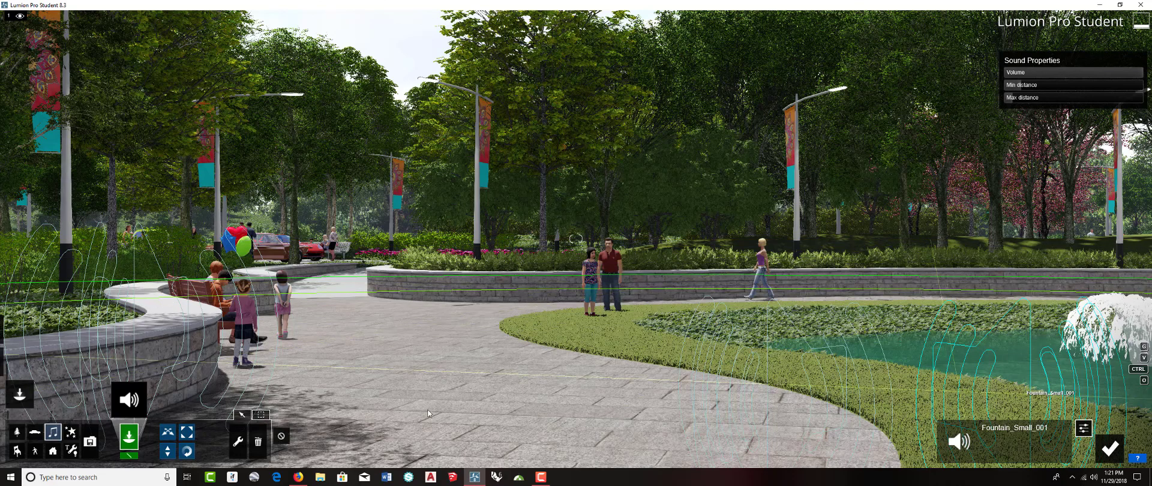
Place the walking Man_Caucasian_0003 from page 3 of the Character Library on the plaza paving beside the pond
{"action": "left_click", "coordinate": [36, 452]}
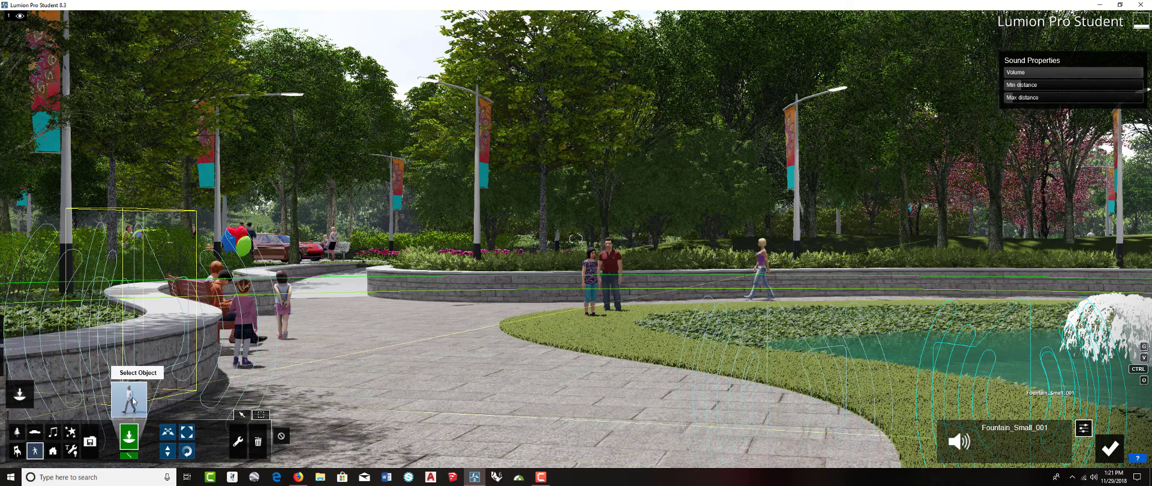
{"action": "left_click", "coordinate": [131, 398]}
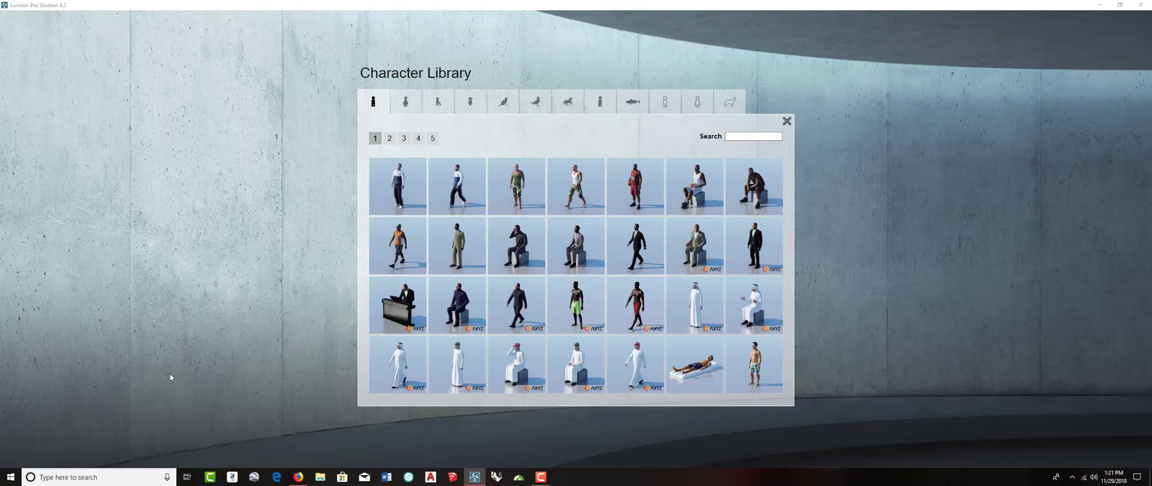
{"action": "left_click", "coordinate": [419, 139]}
{"action": "left_click", "coordinate": [407, 138]}
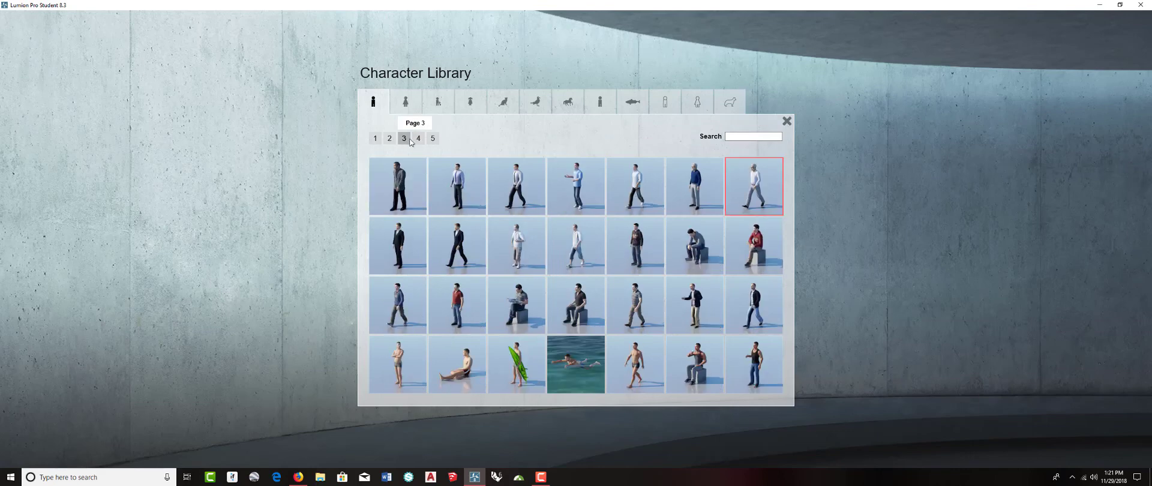
{"action": "left_click", "coordinate": [757, 189]}
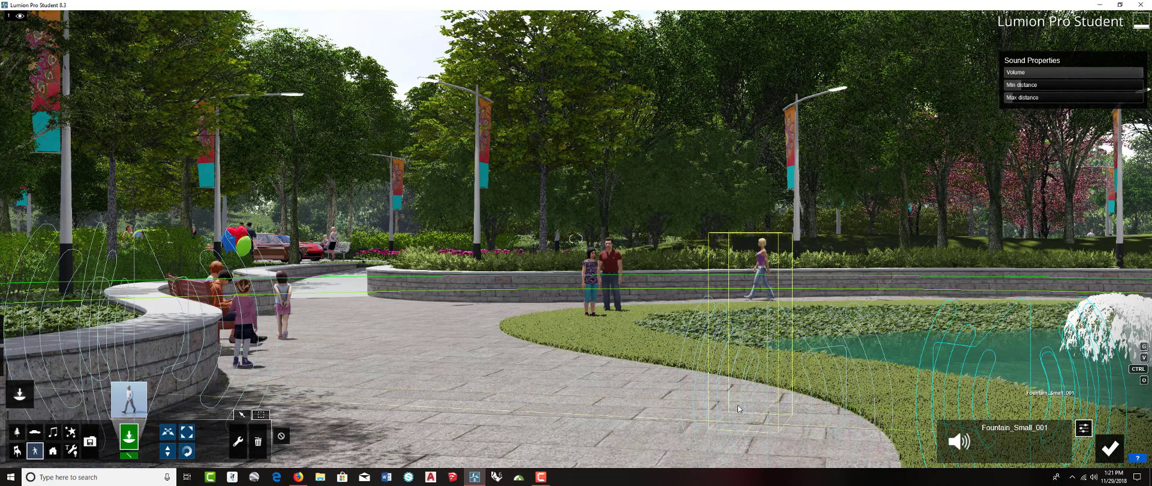
{"action": "left_click", "coordinate": [733, 407]}
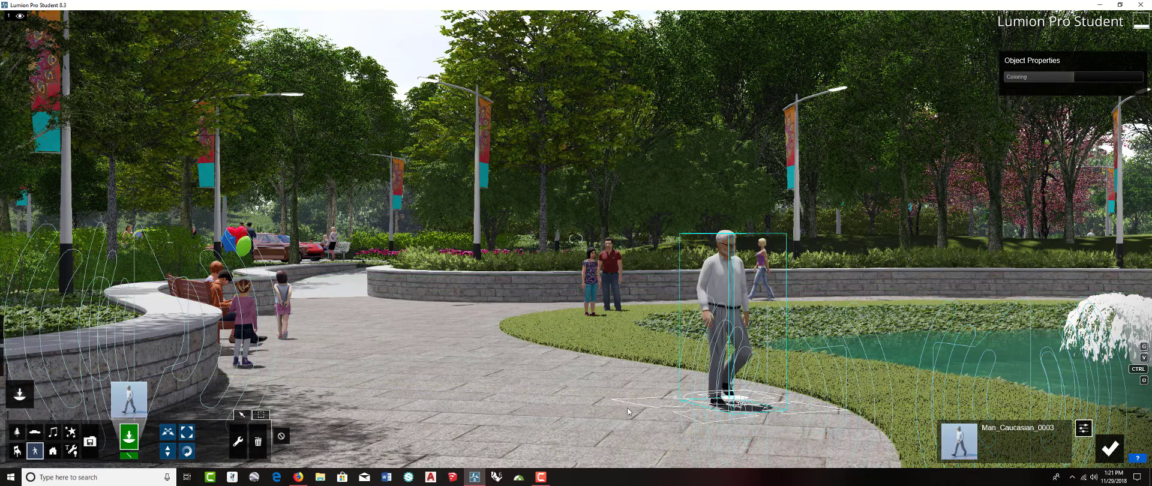
Rotate the walking man to face away from the camera toward the far walkway, and return to the third clip
{"action": "left_click", "coordinate": [729, 405]}
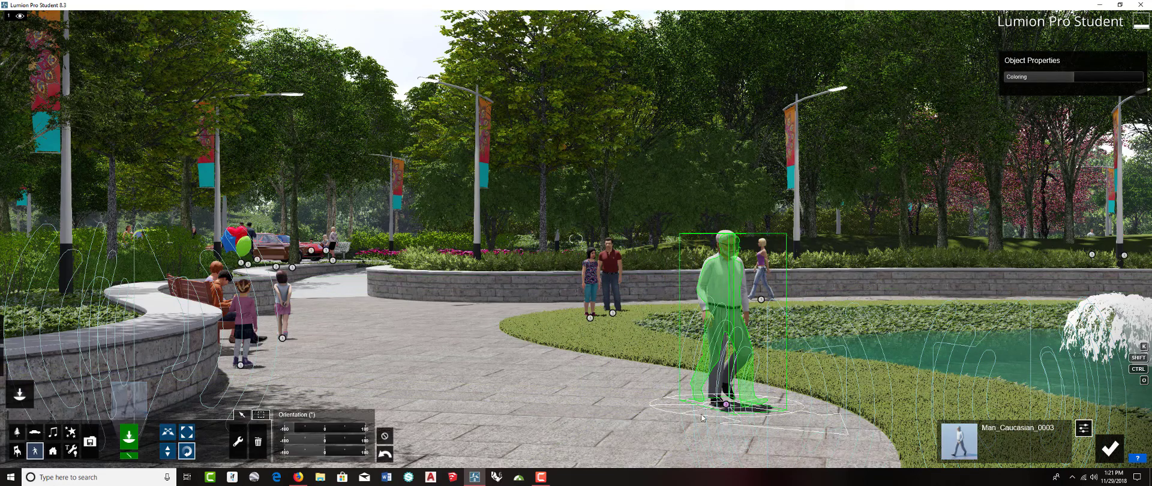
{"action": "left_click_drag", "start_coordinate": [702, 418], "coordinate": [582, 381]}
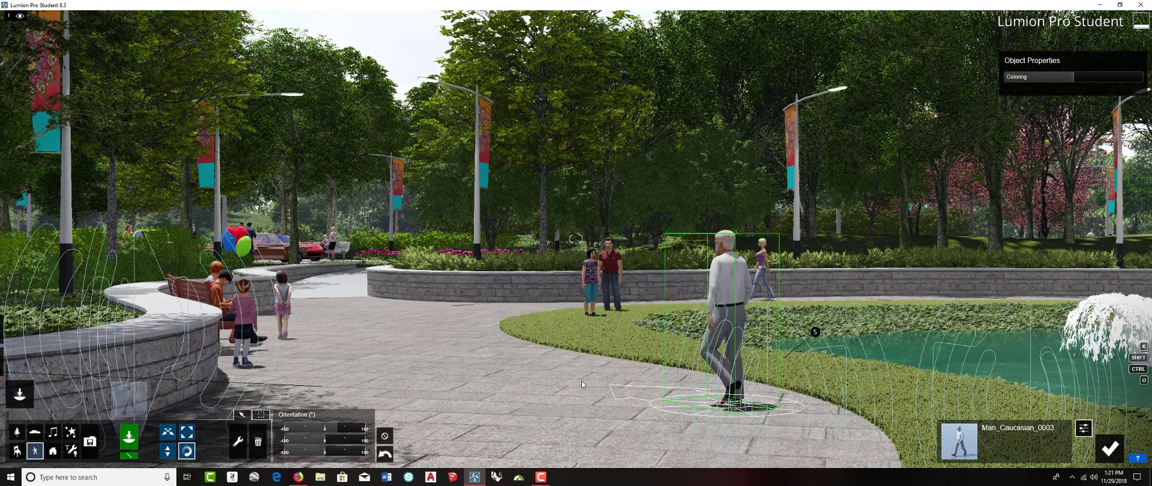
{"action": "key", "text": "m"}
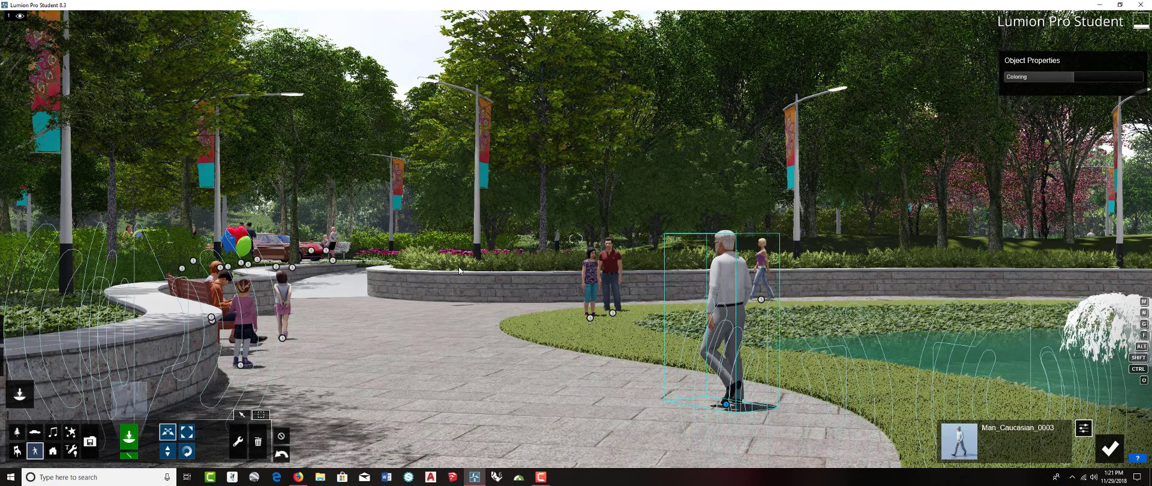
{"action": "left_click", "coordinate": [1108, 451]}
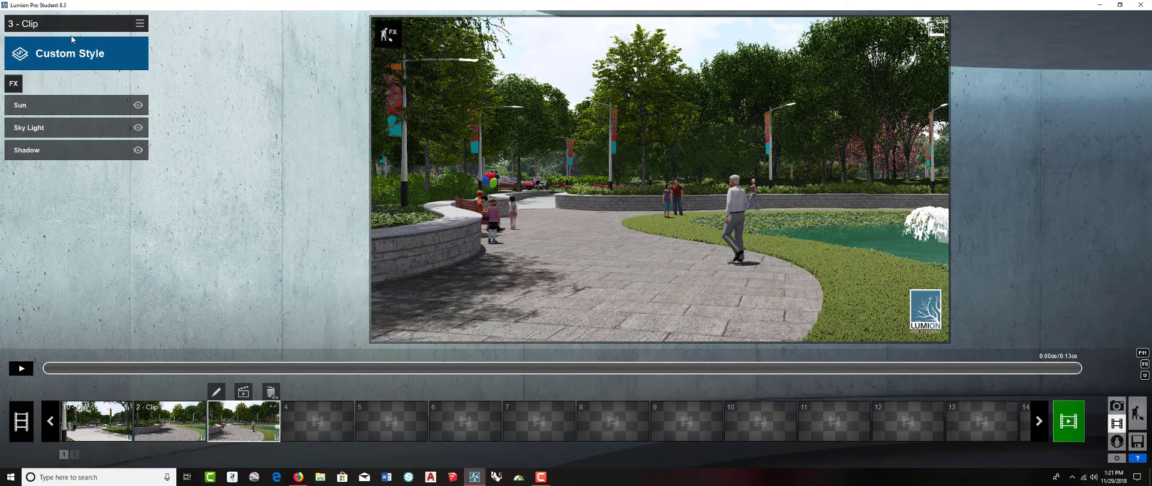
Add a Mass Move effect to the third clip and open its path editor
{"action": "left_click", "coordinate": [12, 87]}
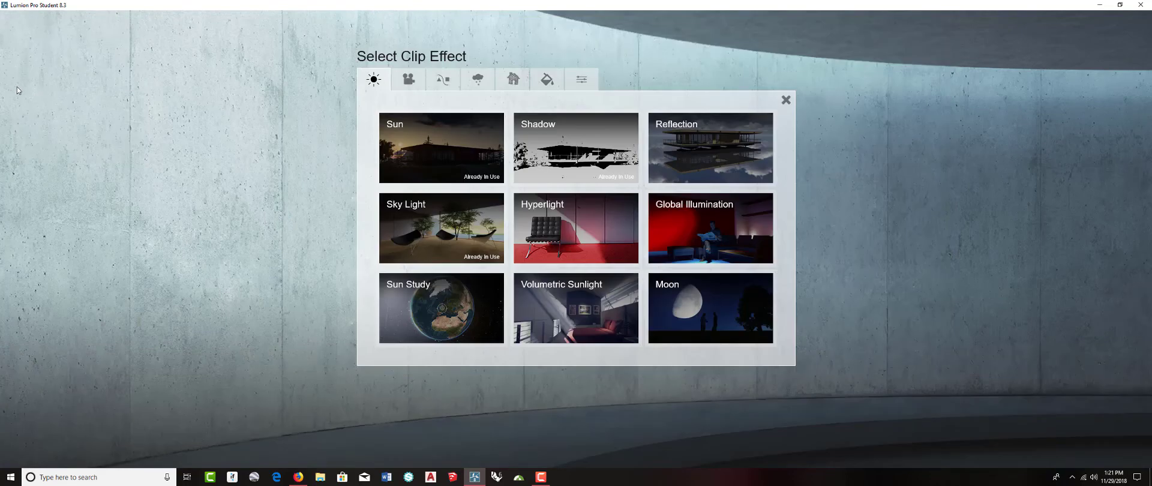
{"action": "left_click", "coordinate": [441, 80]}
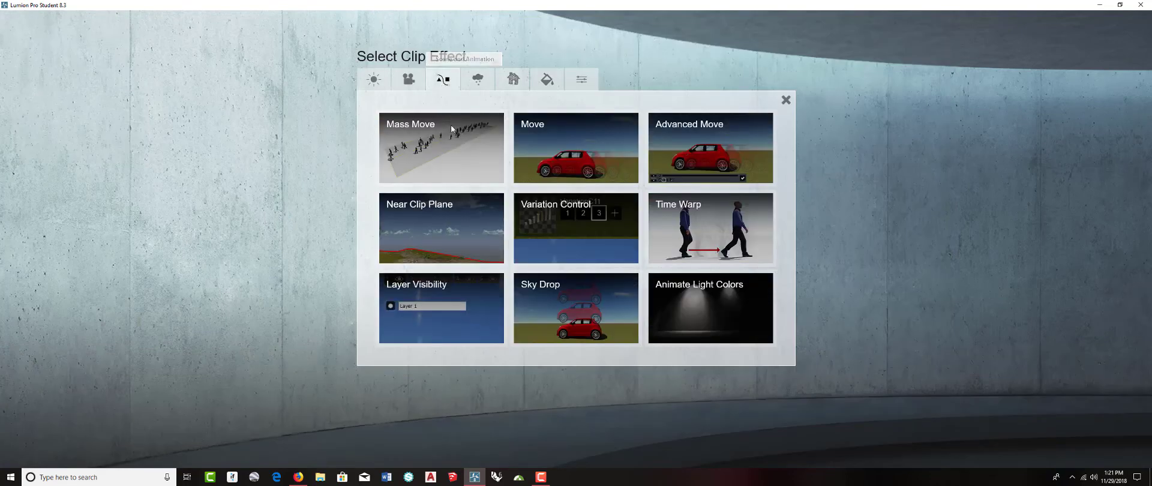
{"action": "left_click", "coordinate": [426, 142]}
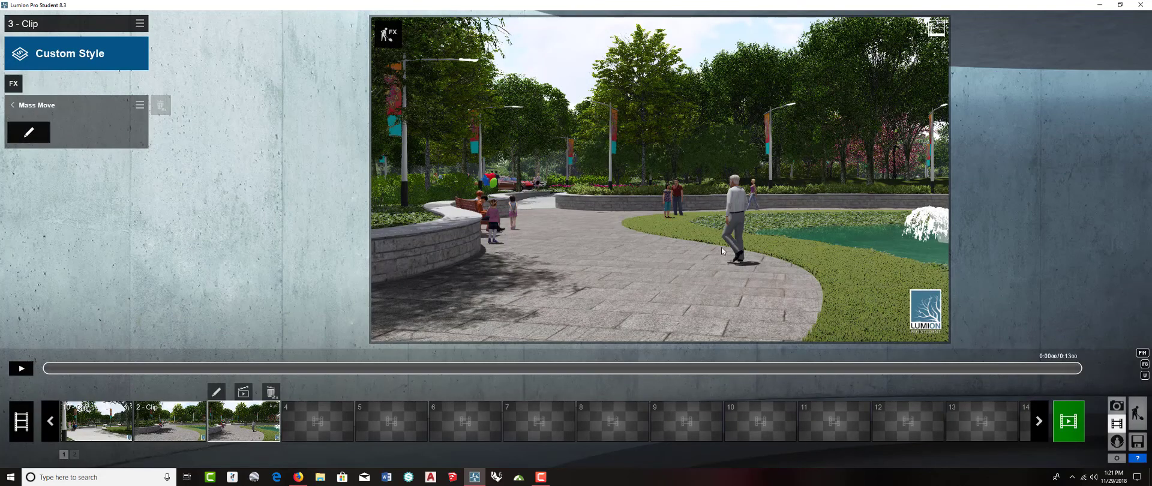
{"action": "left_click", "coordinate": [28, 133]}
Create a Mass Move path starting under the walking man and running across the plaza along the pond's grass edge
{"action": "key", "text": "s"}
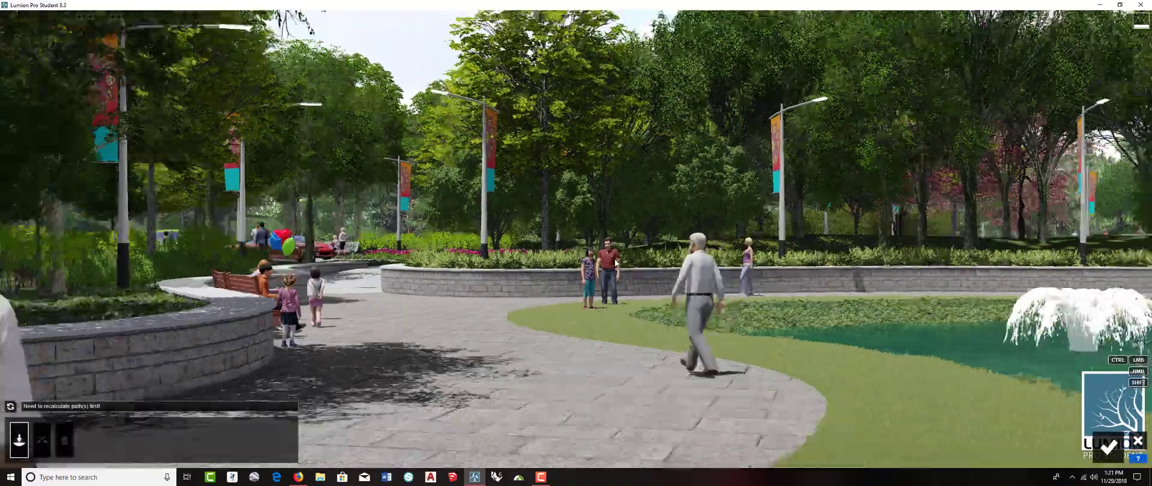
{"action": "key", "text": "w"}
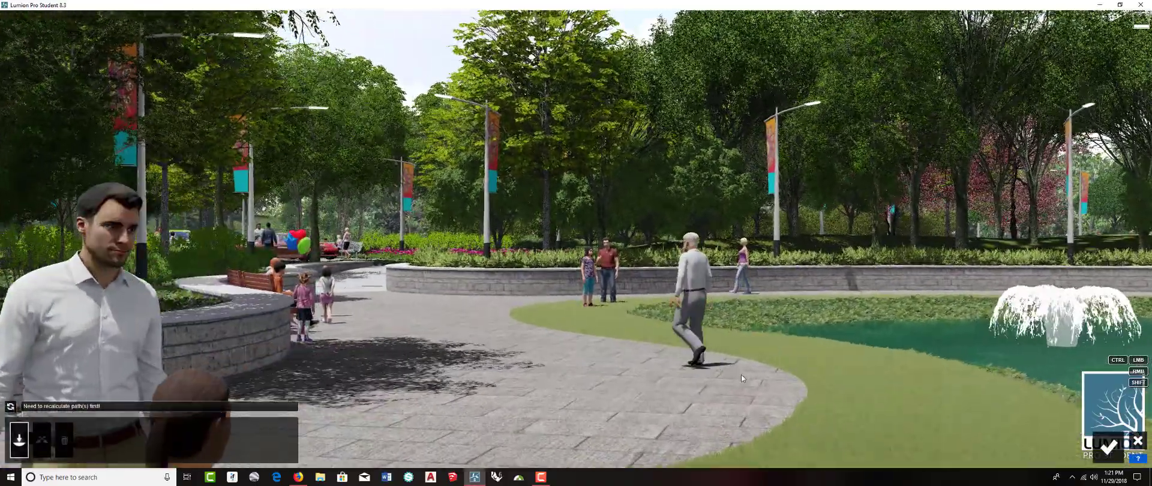
{"action": "left_click", "coordinate": [750, 383]}
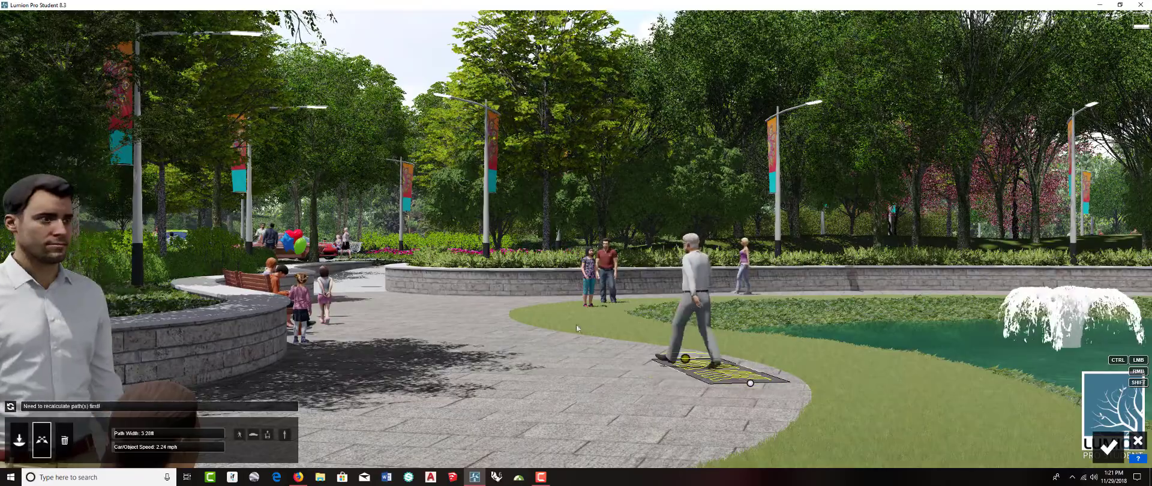
{"action": "left_click", "coordinate": [543, 320]}
{"action": "left_click_drag", "start_coordinate": [544, 320], "coordinate": [476, 329]}
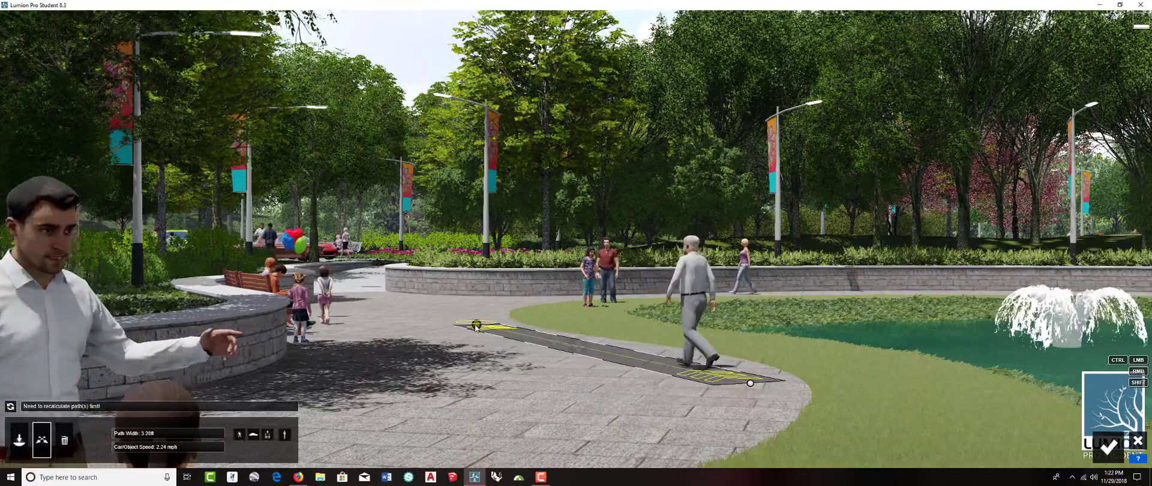
Extend the path with additional nodes past the two standing girls to the walkway entrance between the planter walls
{"action": "left_click", "coordinate": [405, 290], "text": "ctrl"}
{"action": "left_click_drag", "start_coordinate": [406, 289], "coordinate": [387, 307]}
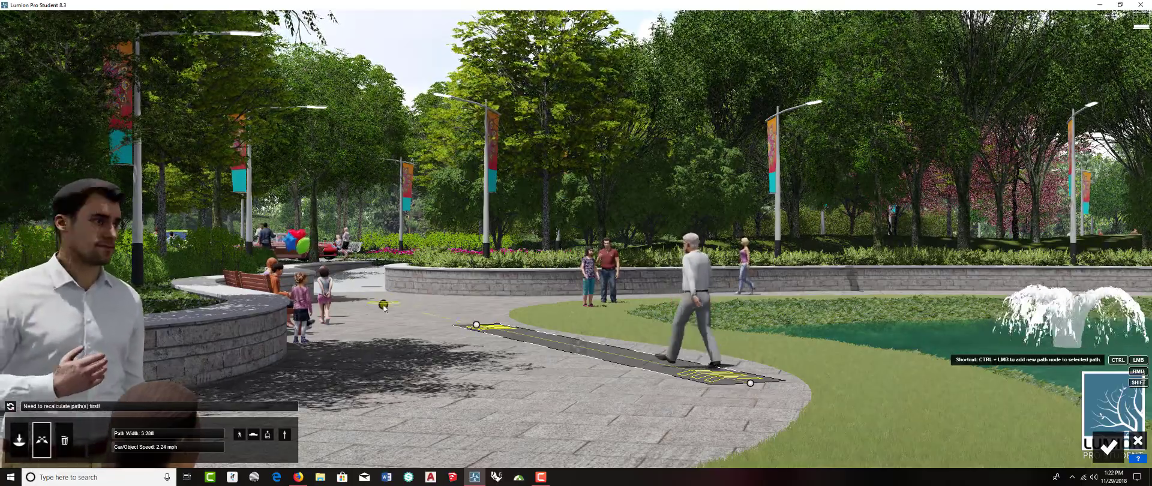
{"action": "left_click", "coordinate": [351, 294], "text": "ctrl"}
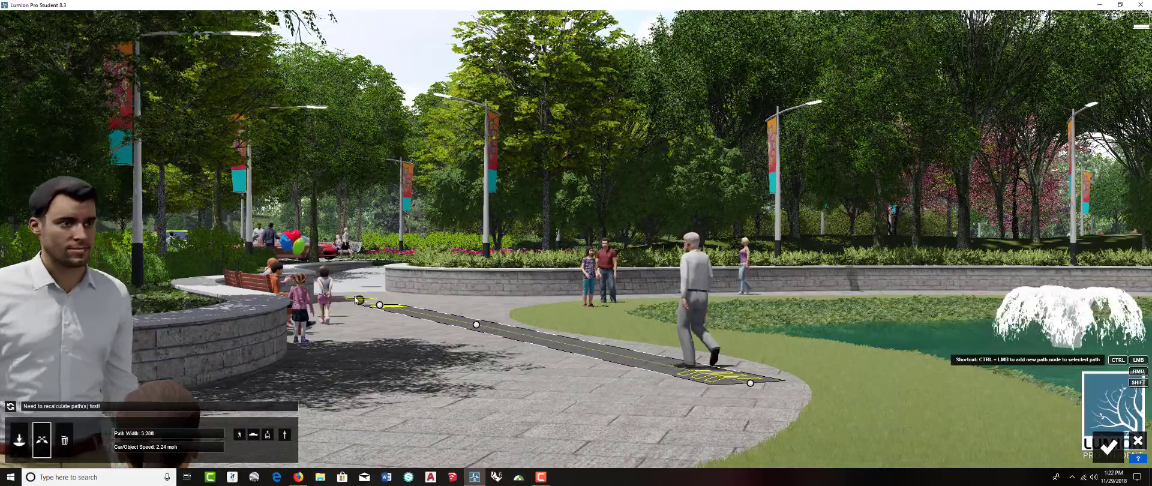
{"action": "scroll", "coordinate": [351, 297], "scroll_direction": "up", "scroll_amount": 10}
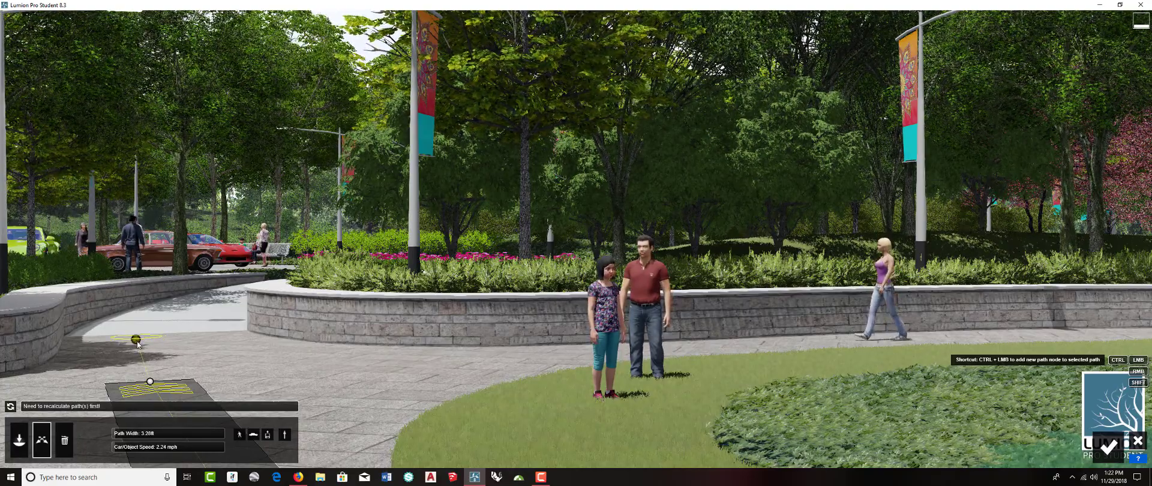
{"action": "left_click", "coordinate": [137, 342], "text": "ctrl"}
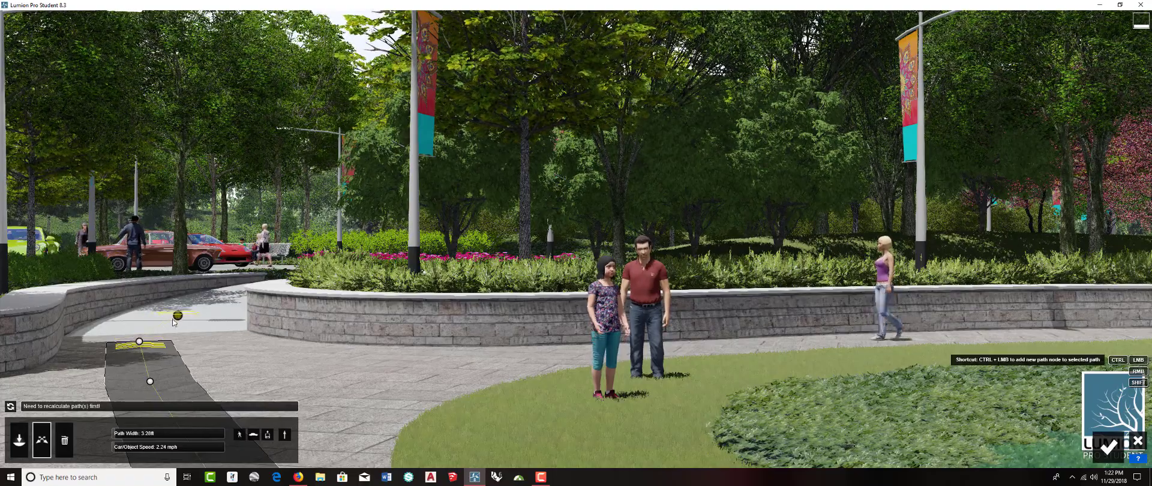
{"action": "left_click", "coordinate": [162, 325], "text": "ctrl"}
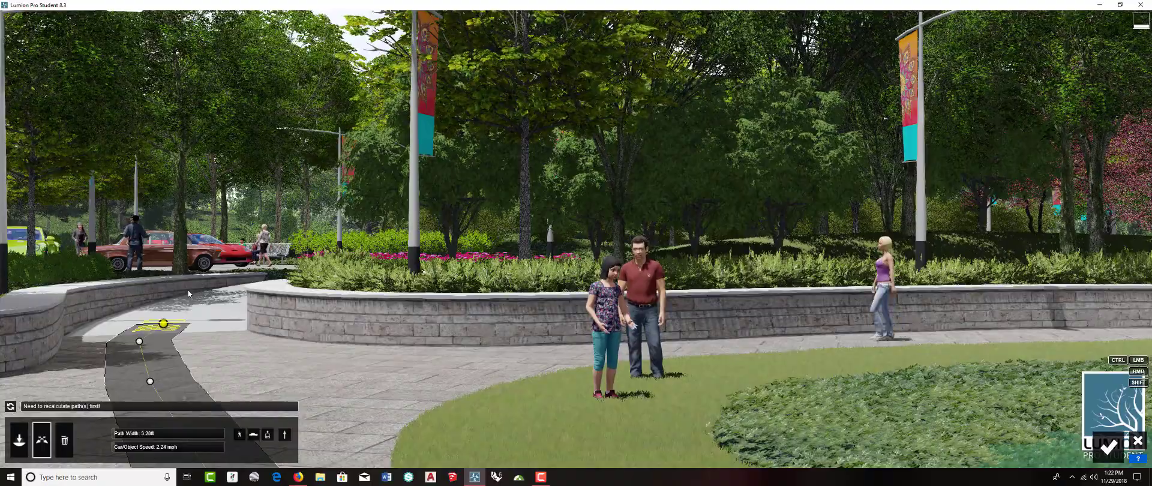
Add a path node on the shaded walkway beside the low stone wall
{"action": "key", "text": "w"}
{"action": "key", "text": "s"}
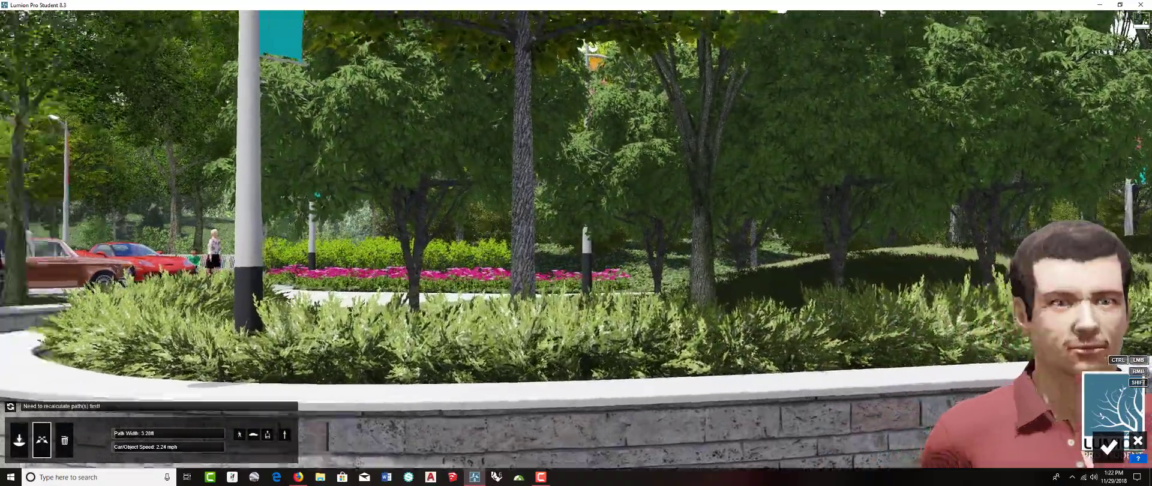
{"action": "key", "text": "w"}
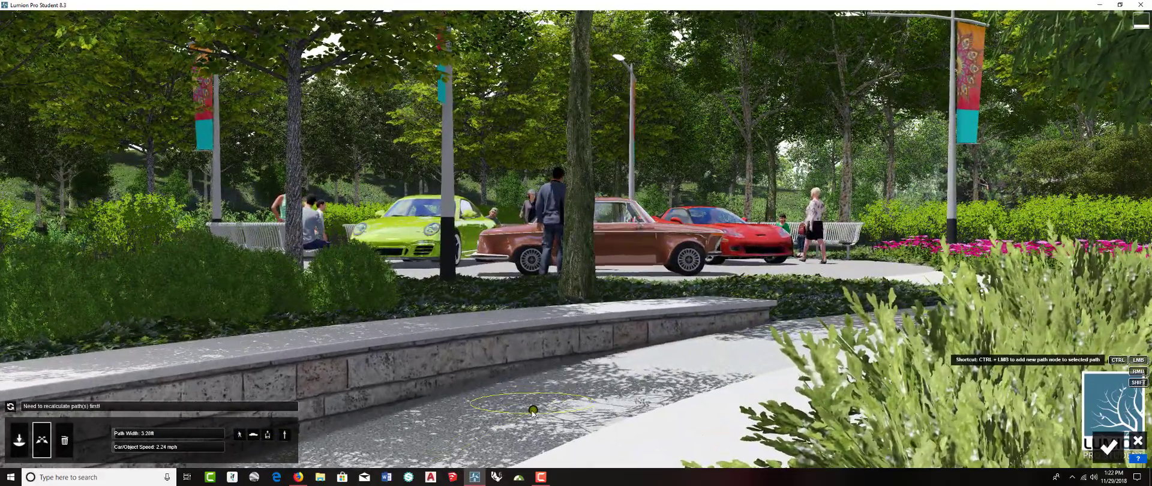
{"action": "left_click_drag", "start_coordinate": [530, 414], "coordinate": [538, 414]}
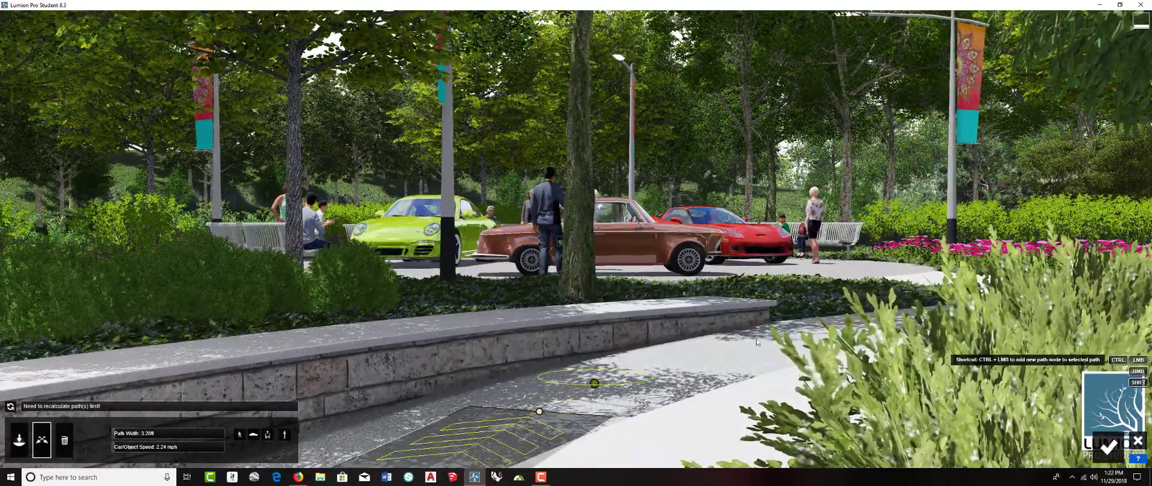
Add an end node farther down the walkway and pull it back to the bend beside the light green shrubs
{"action": "right_click_drag", "start_coordinate": [538, 414], "coordinate": [623, 425]}
{"action": "right_click_drag", "start_coordinate": [1028, 280], "coordinate": [1057, 279]}
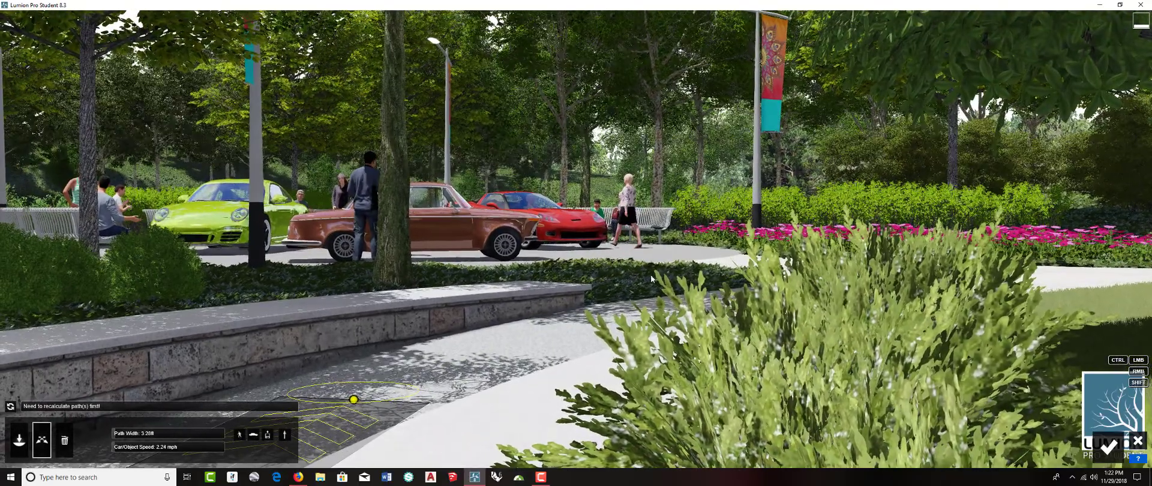
{"action": "left_click", "coordinate": [1062, 276], "text": "ctrl"}
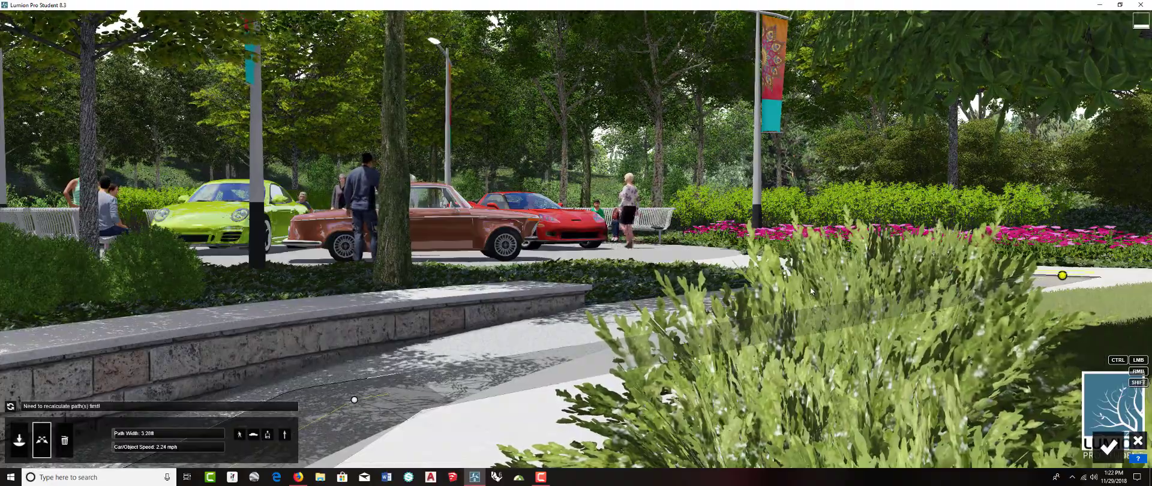
{"action": "scroll", "coordinate": [811, 291], "scroll_direction": "up", "scroll_amount": 5}
{"action": "scroll", "coordinate": [798, 262], "scroll_direction": "down", "scroll_amount": 4}
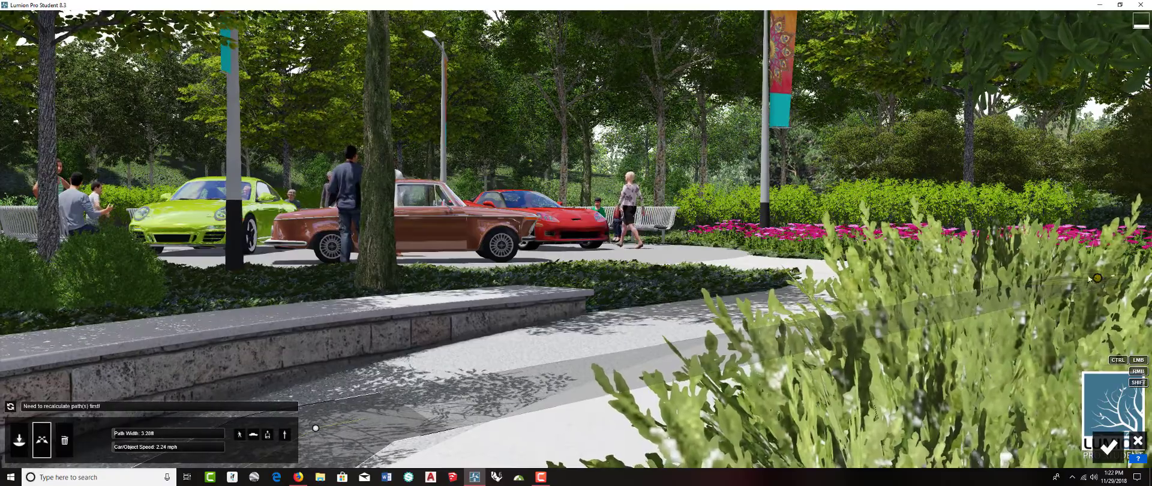
{"action": "mouse_move", "coordinate": [1091, 279]}
{"action": "left_mouse_down"}
{"action": "mouse_move", "coordinate": [599, 354]}
{"action": "mouse_move", "coordinate": [712, 330]}
{"action": "left_mouse_up"}
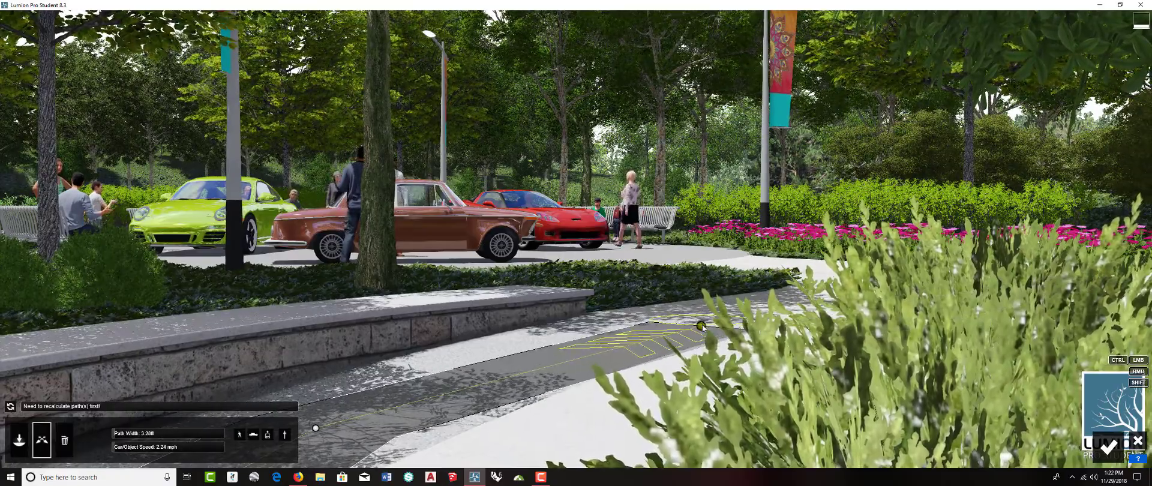
Reposition the path's last corner node on the walkway between the two planter walls
{"action": "key", "text": "s"}
{"action": "key", "text": "s"}
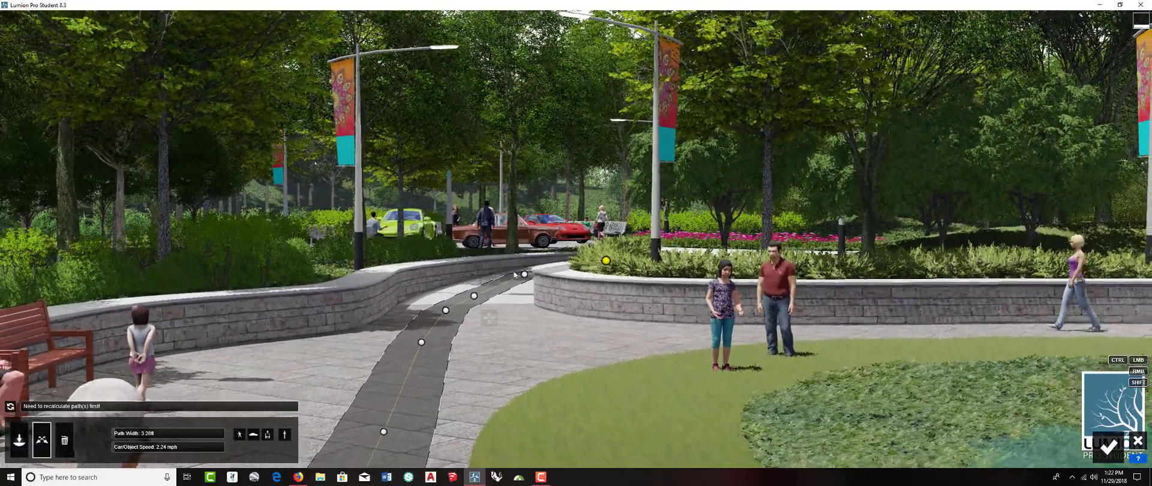
{"action": "right_click_drag", "start_coordinate": [570, 256], "coordinate": [495, 238]}
{"action": "right_click_drag", "start_coordinate": [651, 269], "coordinate": [606, 276]}
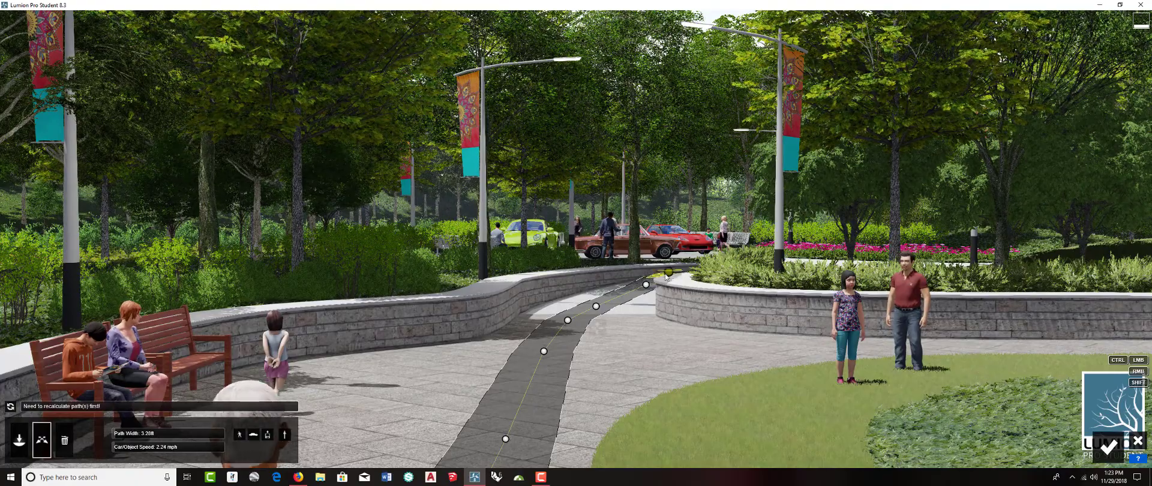
{"action": "left_click", "coordinate": [621, 288]}
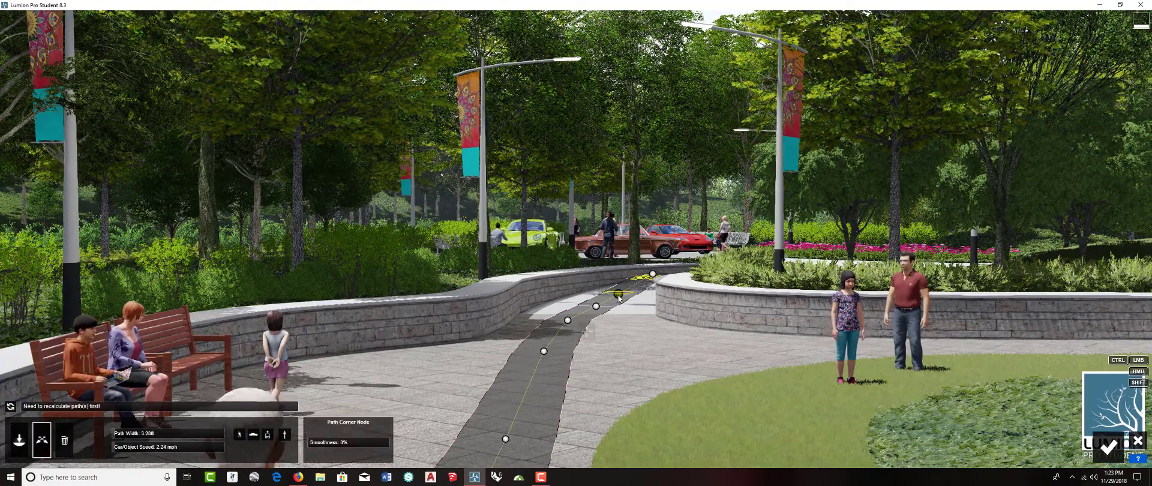
Move the path's end node farther along the curved walkway, beside the end of the low stone wall
{"action": "key", "text": "w"}
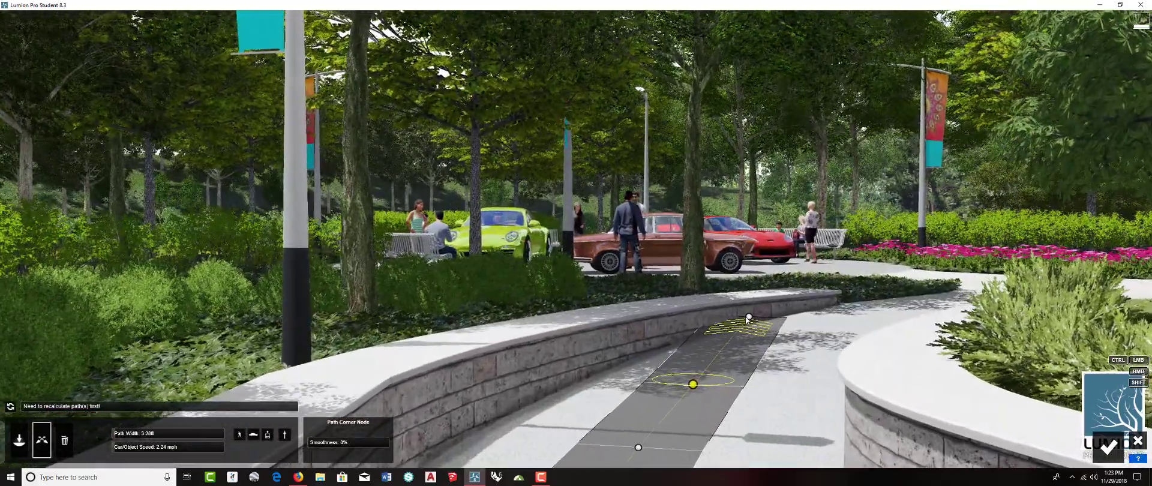
{"action": "left_click_drag", "start_coordinate": [749, 319], "coordinate": [784, 283]}
{"action": "key", "text": "s"}
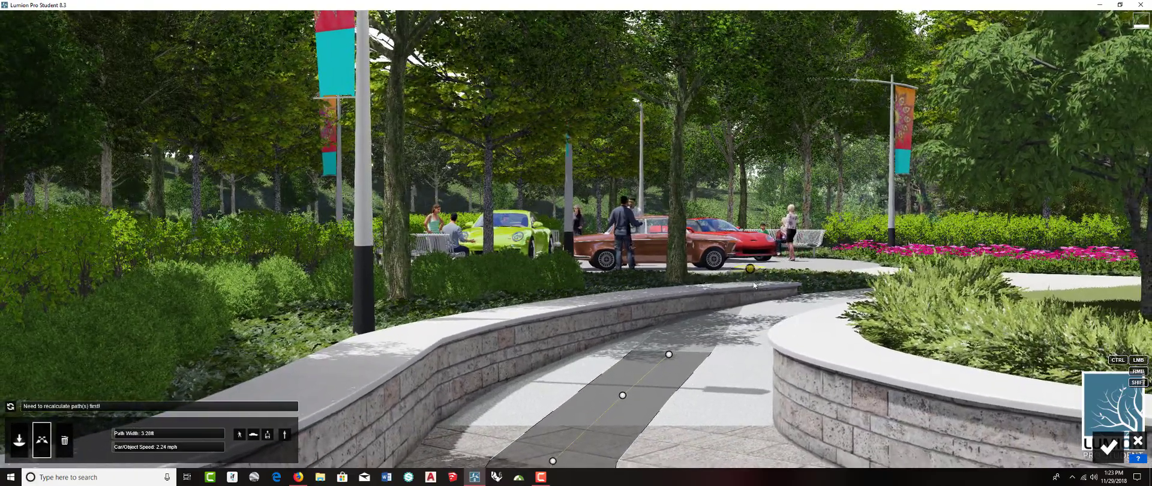
{"action": "left_click_drag", "start_coordinate": [754, 285], "coordinate": [764, 321]}
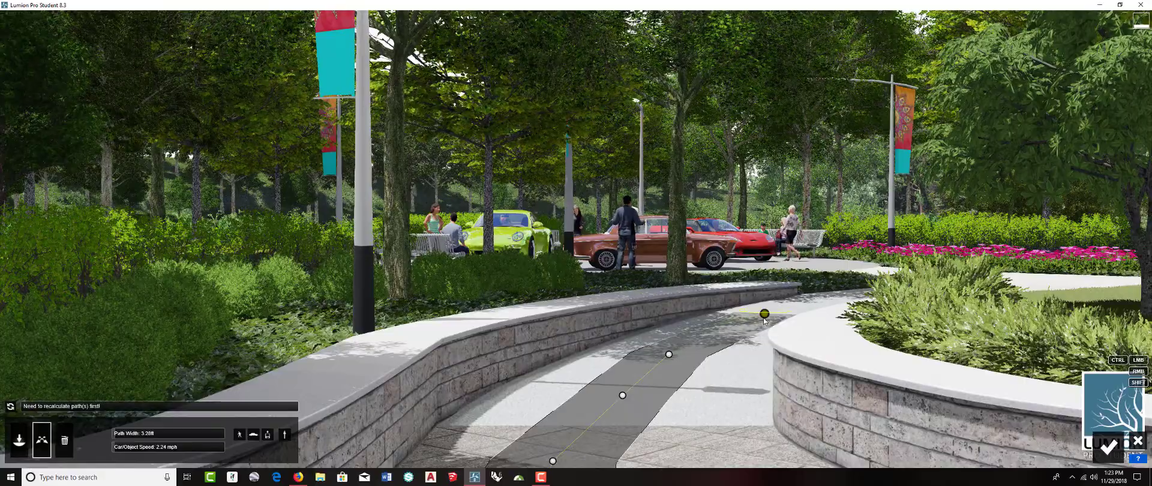
{"action": "key", "text": "s"}
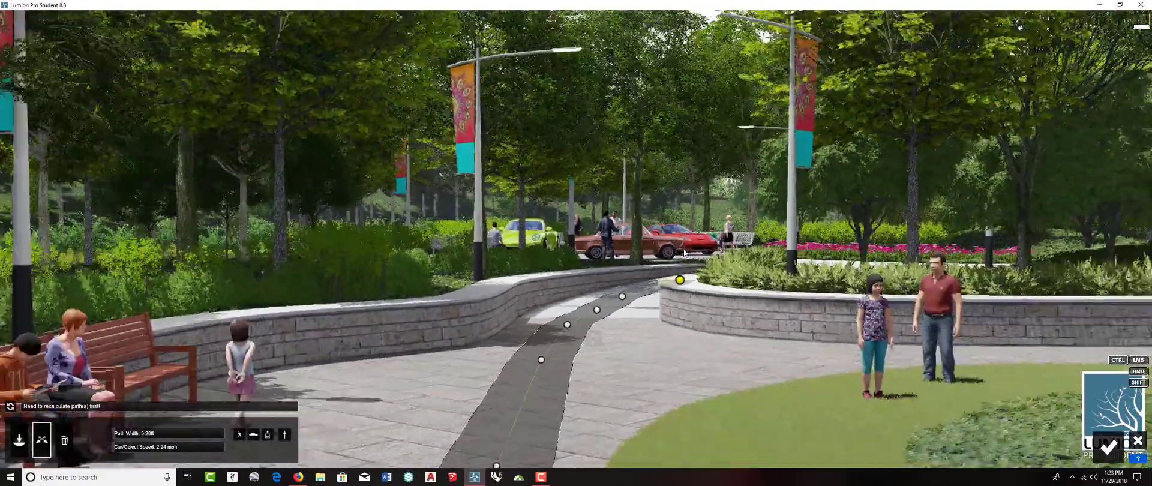
Set the smoothness to 100% for the path corner node on the walkway where the tree shade begins
{"action": "key", "text": "s"}
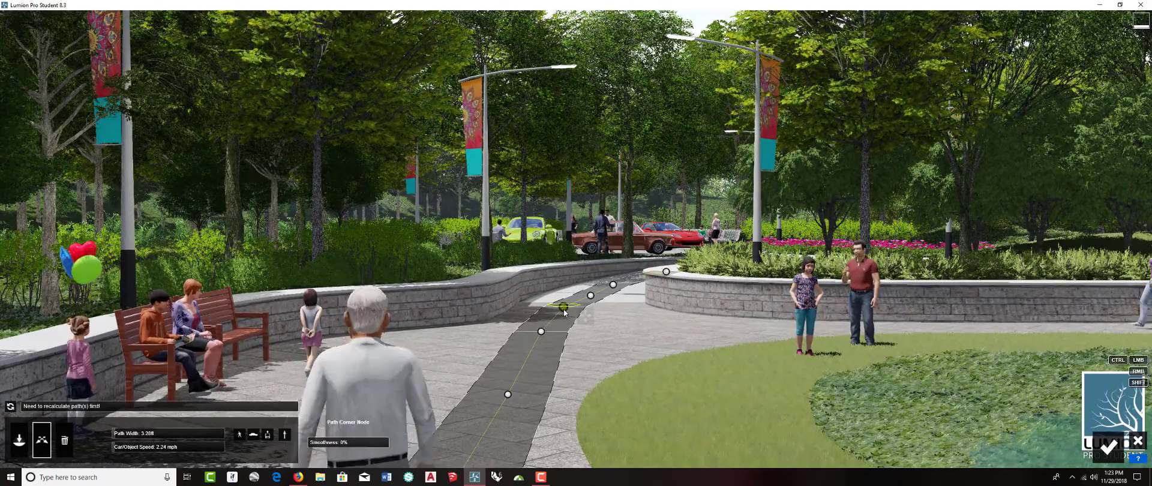
{"action": "left_click", "coordinate": [563, 307]}
{"action": "left_click_drag", "start_coordinate": [320, 440], "coordinate": [389, 442]}
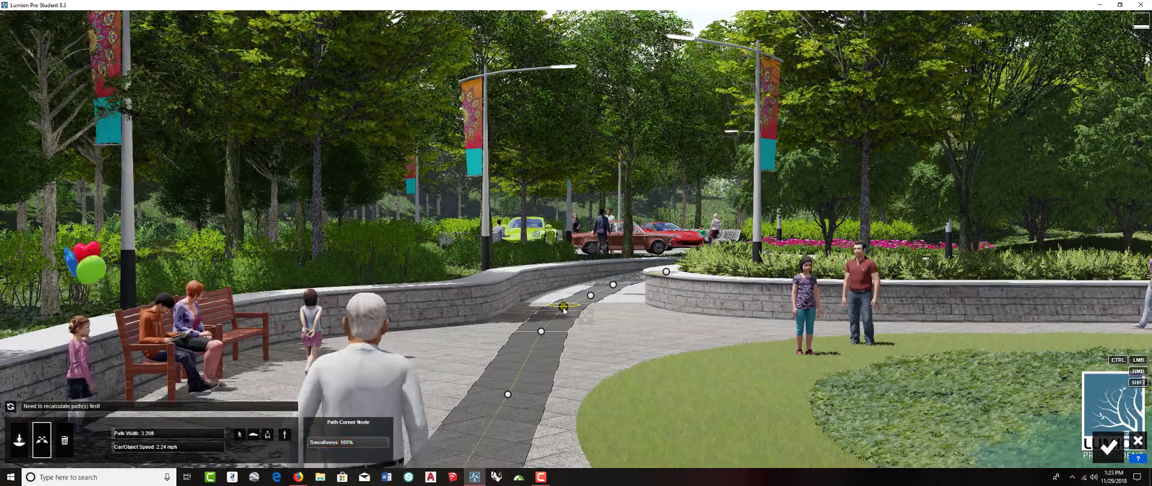
Set the smoothness to 56% for the last corner node before the path's end, between the two planter walls
{"action": "key", "text": "w"}
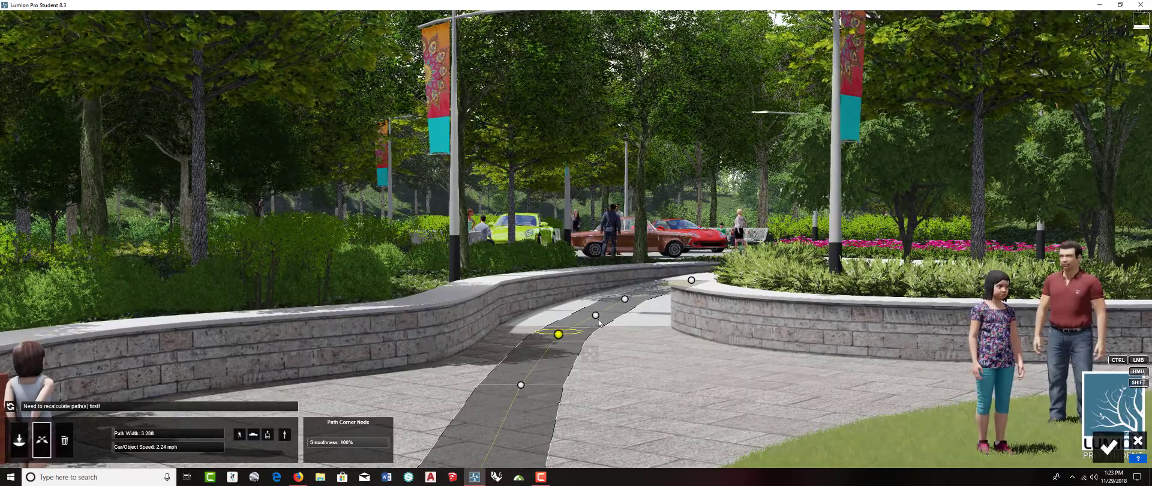
{"action": "key", "text": "s"}
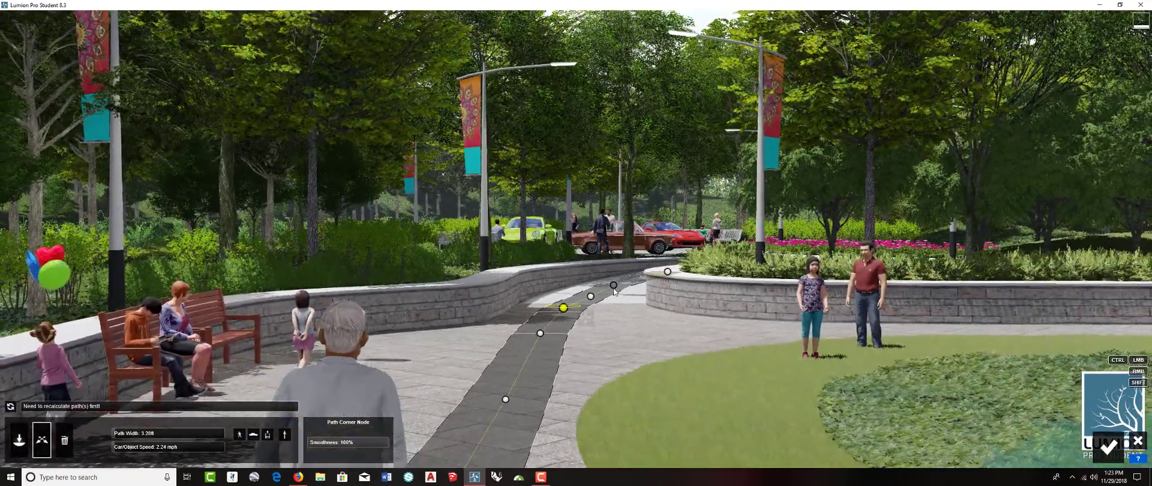
{"action": "left_click", "coordinate": [614, 286]}
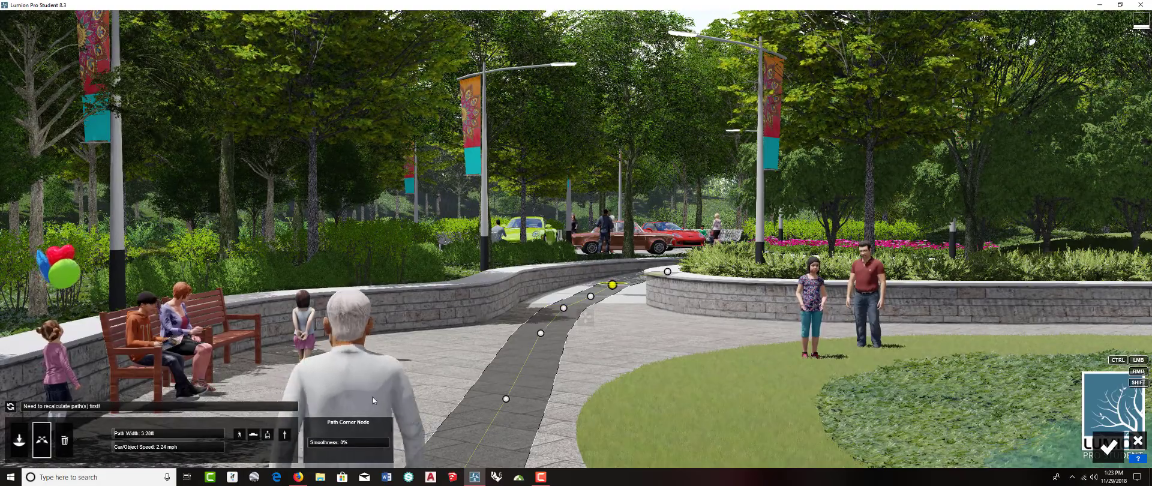
{"action": "left_click_drag", "start_coordinate": [327, 442], "coordinate": [354, 443]}
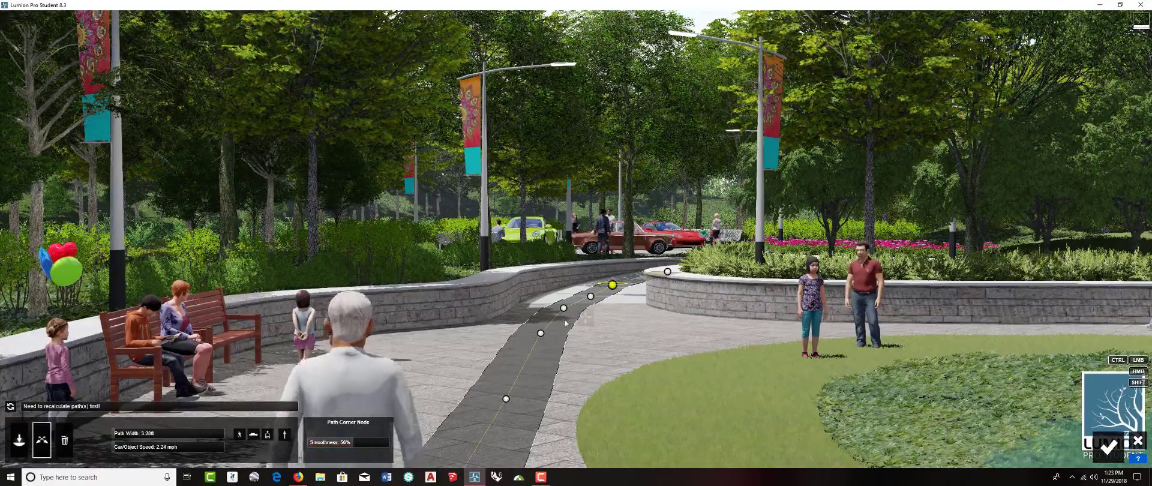
Select the path node beyond the walking man and reduce the path width to about 2.7 ft
{"action": "key", "text": "s"}
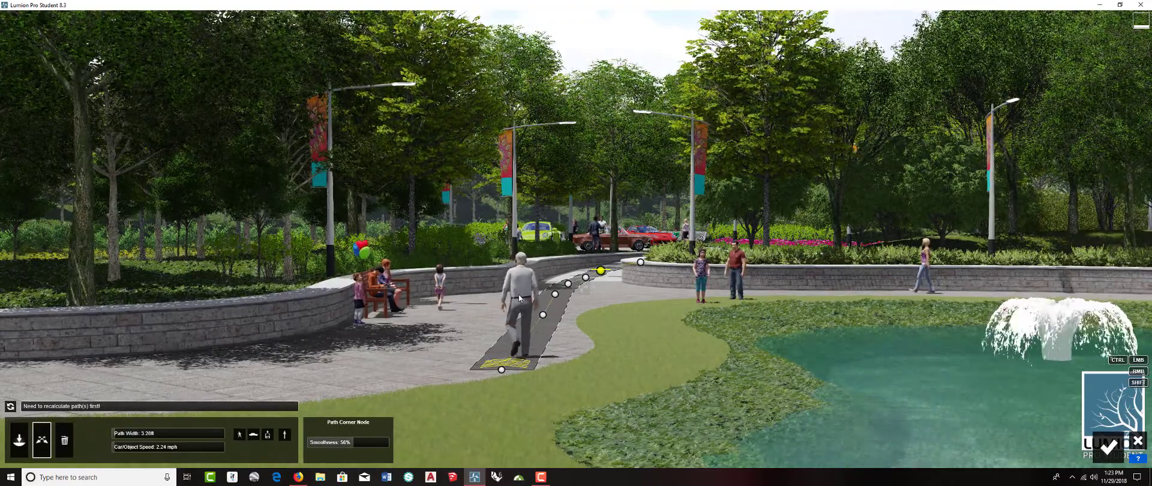
{"action": "left_click", "coordinate": [555, 294]}
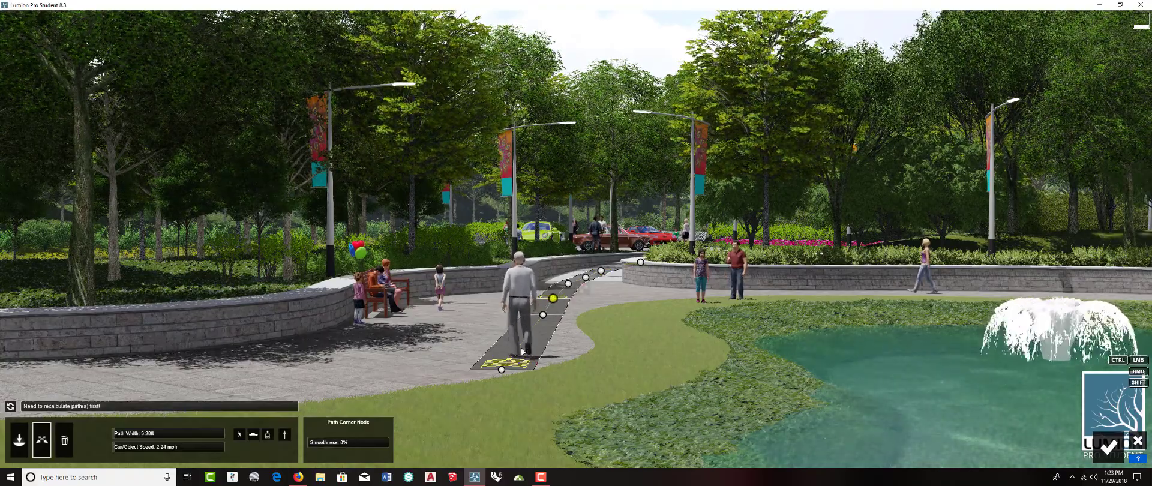
{"action": "left_click", "coordinate": [138, 433]}
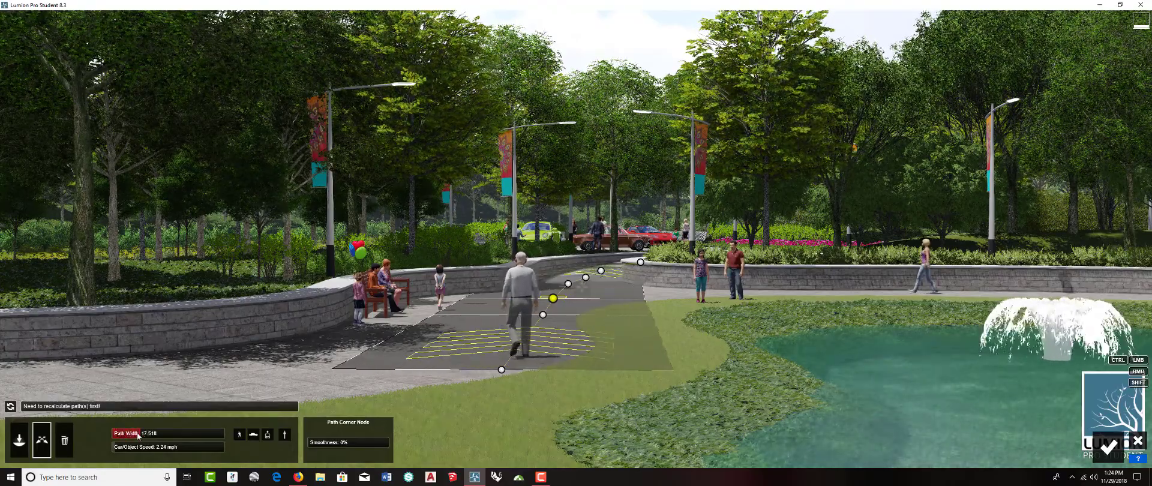
{"action": "left_click_drag", "start_coordinate": [139, 433], "coordinate": [115, 437]}
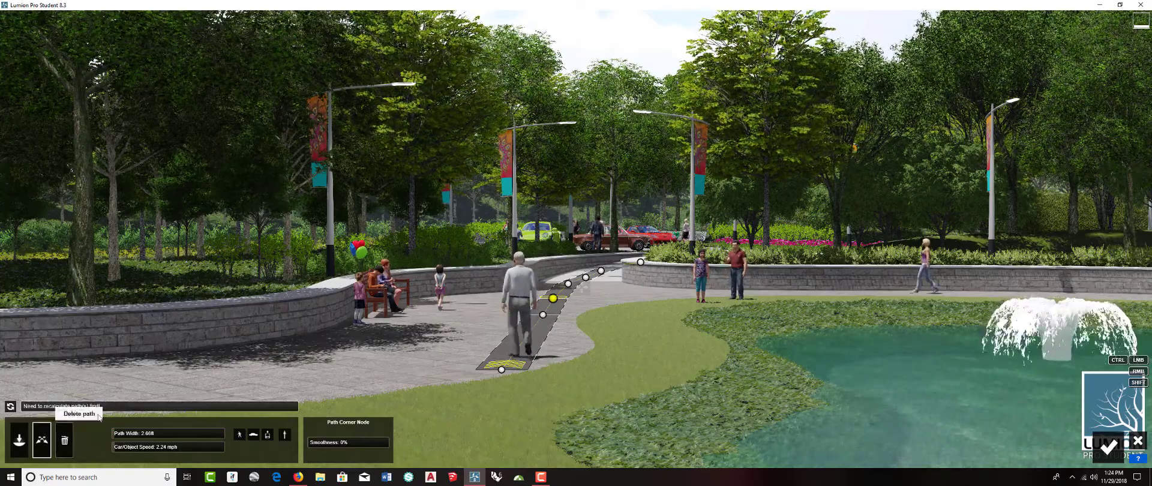
Recalculate the Mass Move path, preview the man's walk along it and pause the preview
{"action": "left_click", "coordinate": [10, 407]}
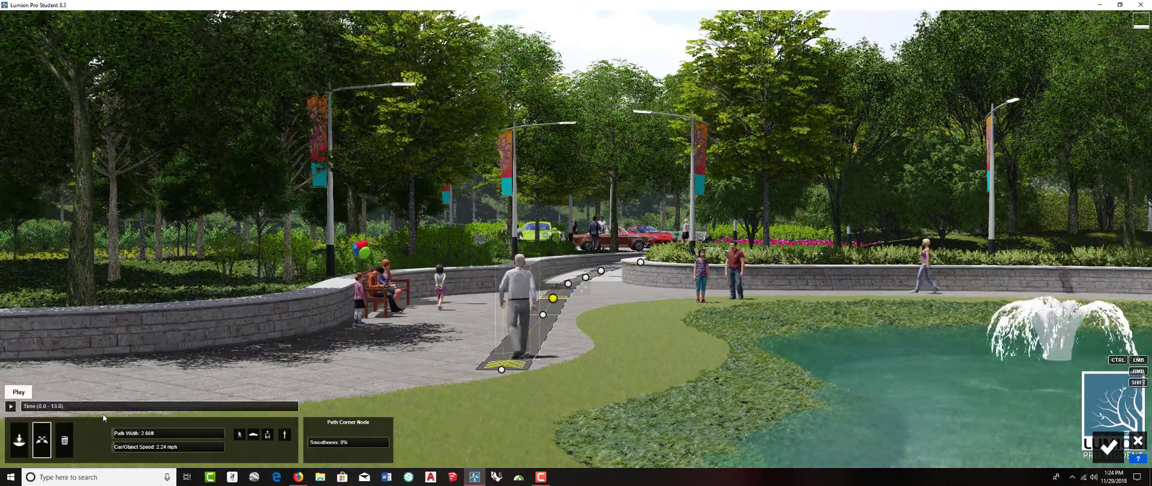
{"action": "left_click", "coordinate": [12, 408]}
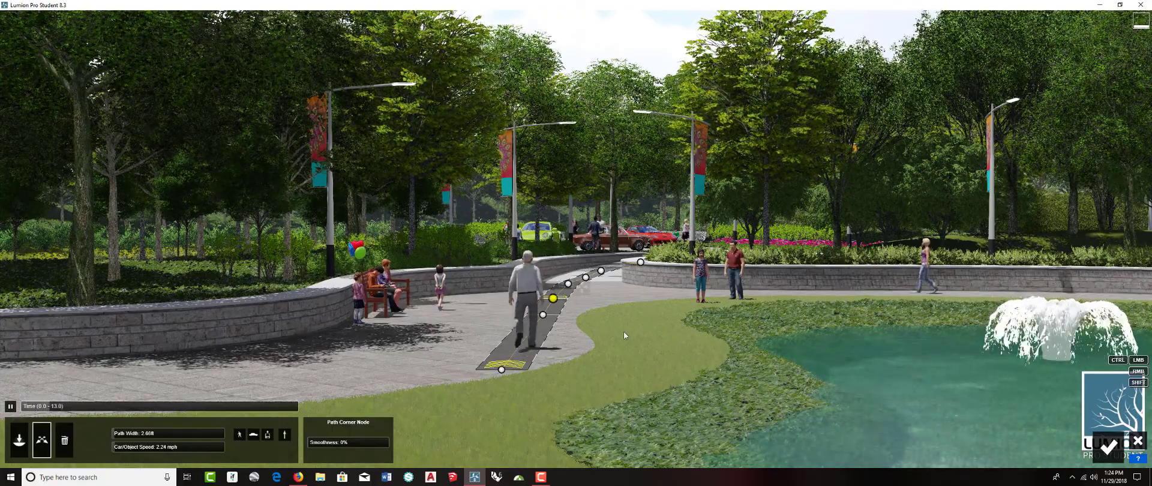
{"action": "left_click", "coordinate": [11, 408]}
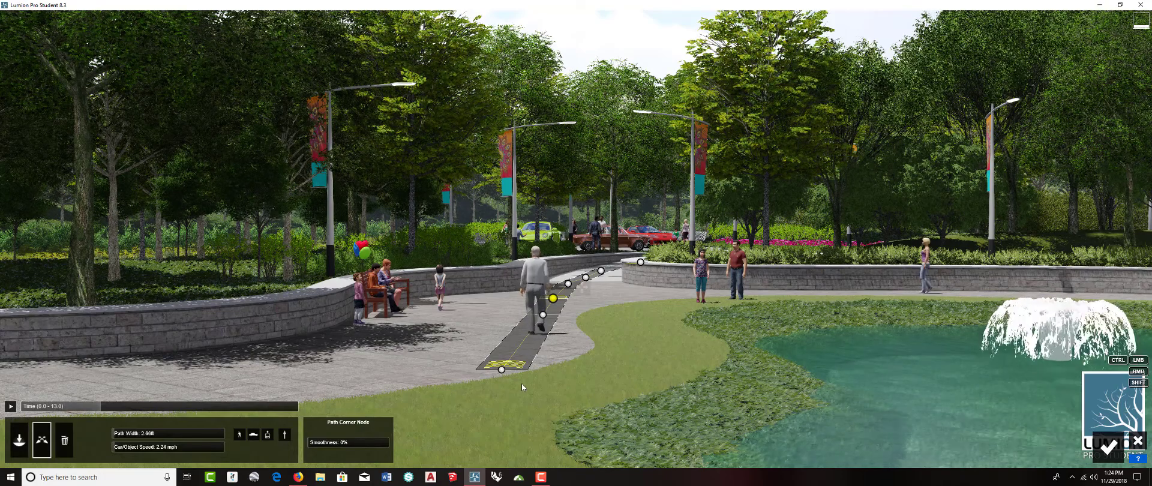
Accept the Mass Move edits and play back the third clip from its start
{"action": "left_click", "coordinate": [1108, 447]}
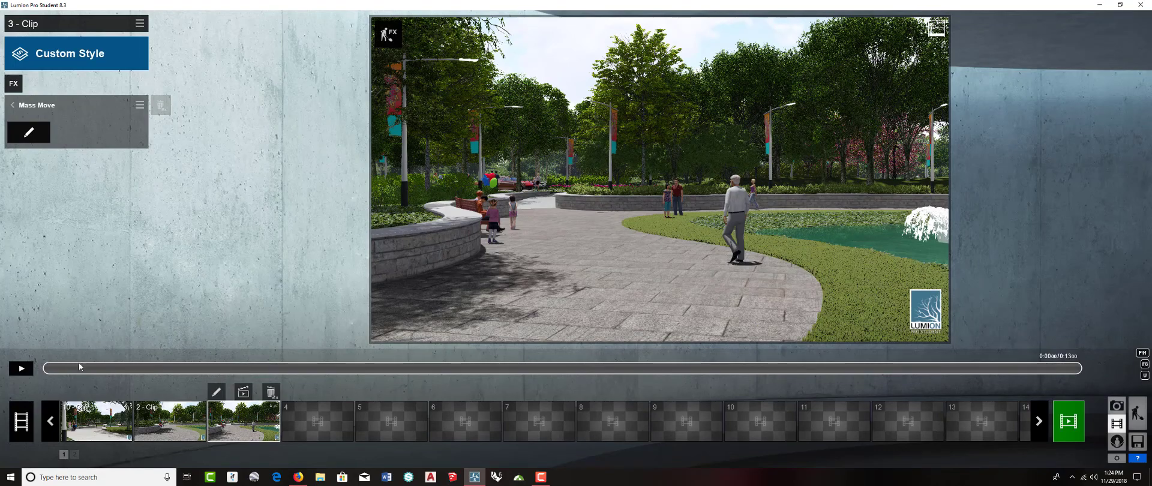
{"action": "left_click", "coordinate": [28, 372]}
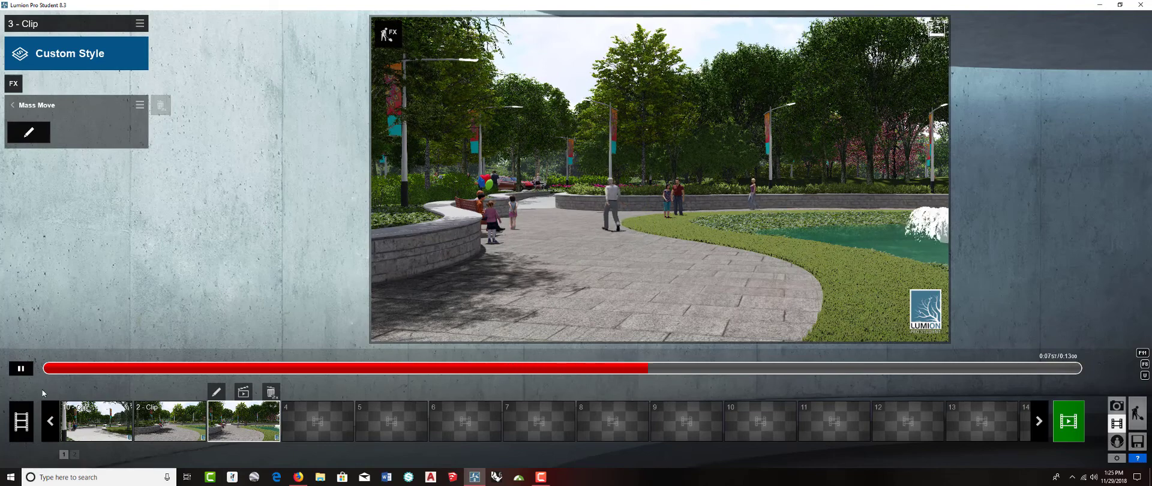
Reopen the Mass Move effect, try a car/object speed of about 24 mph and recalculate the path
{"action": "left_click", "coordinate": [27, 131]}
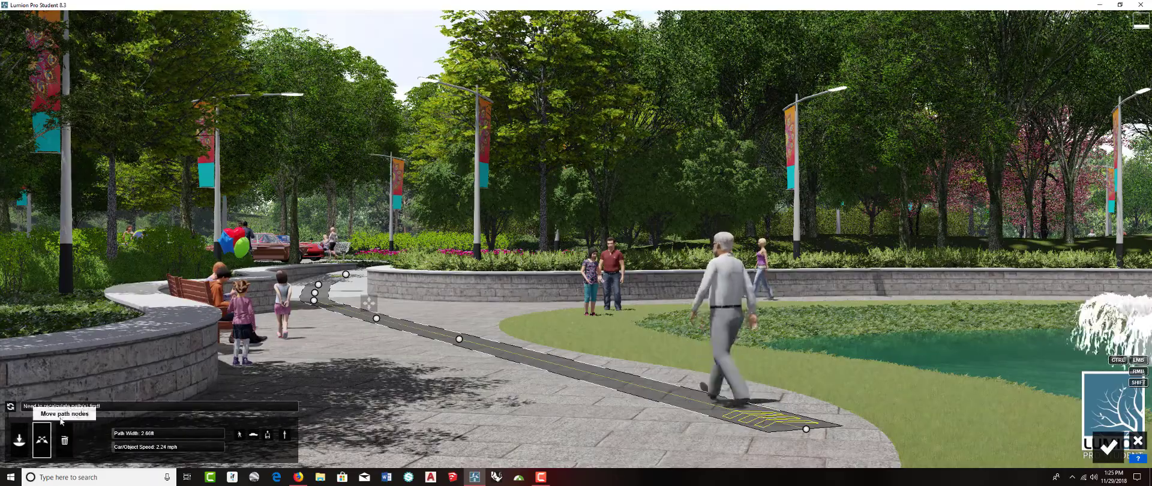
{"action": "left_click", "coordinate": [122, 449]}
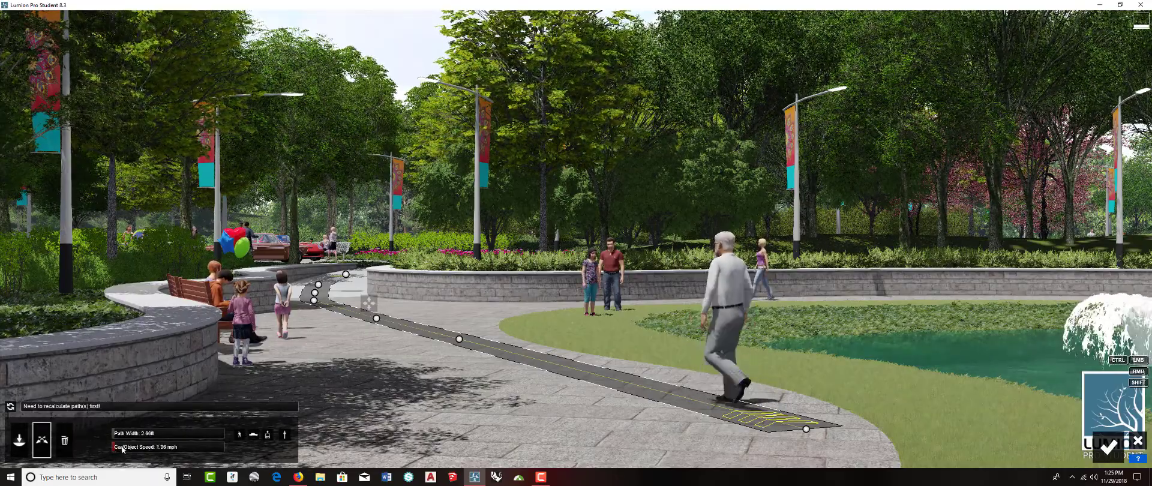
{"action": "left_click_drag", "start_coordinate": [122, 449], "coordinate": [145, 446]}
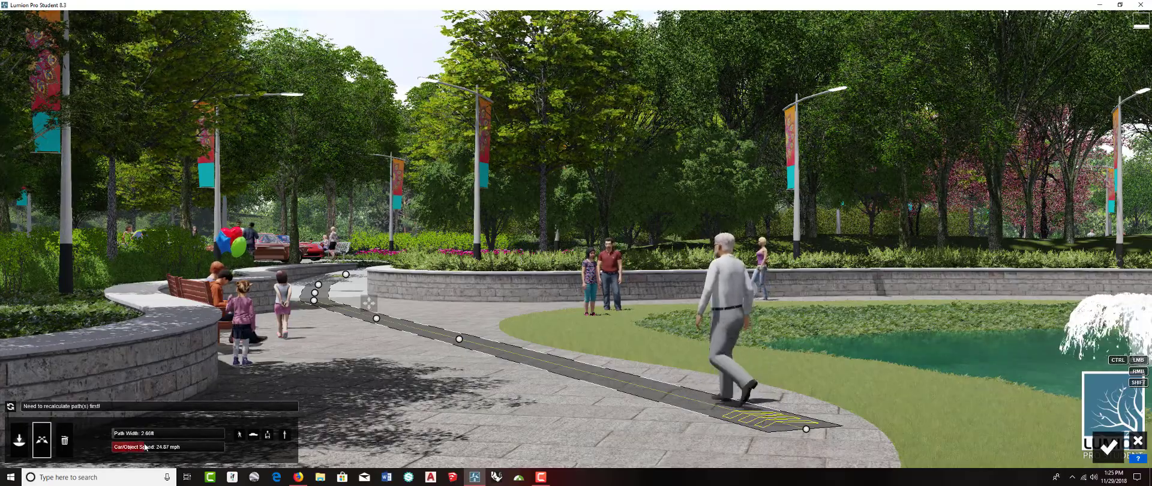
{"action": "left_click", "coordinate": [12, 406]}
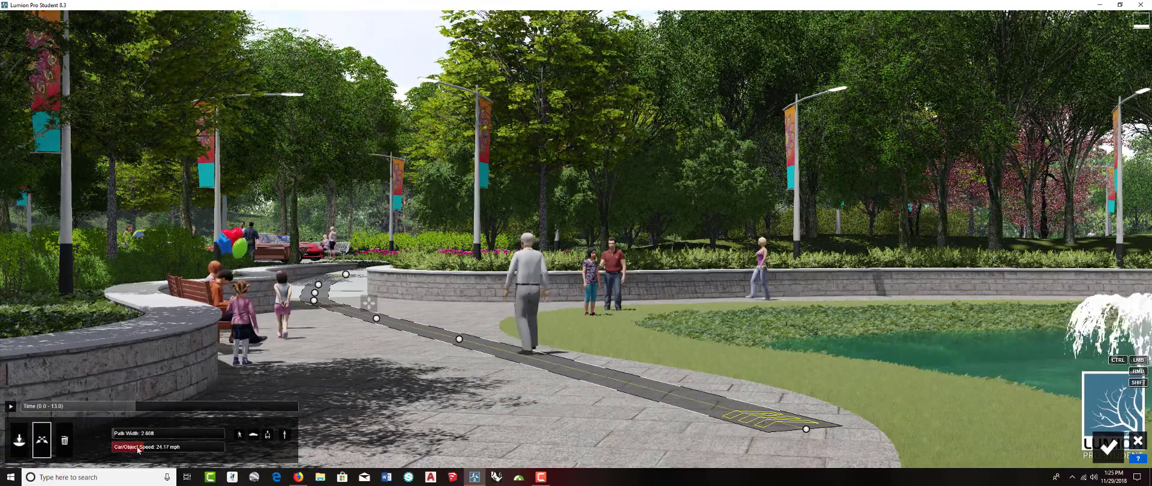
Set the path's car/object speed to 3.36 mph, accept the Mass Move edits and return to the clip's start
{"action": "left_click_drag", "start_coordinate": [137, 450], "coordinate": [117, 450]}
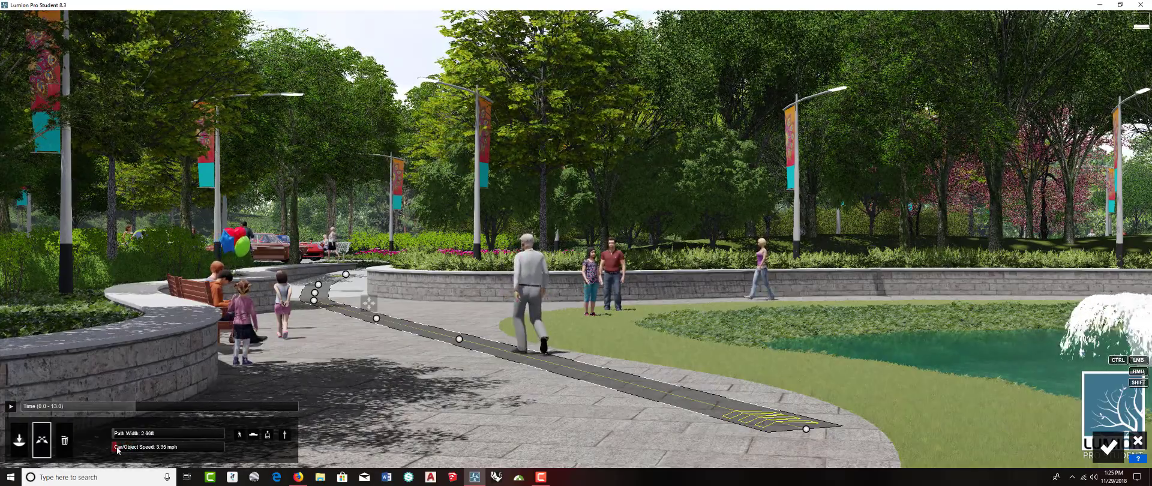
{"action": "left_click", "coordinate": [1108, 447]}
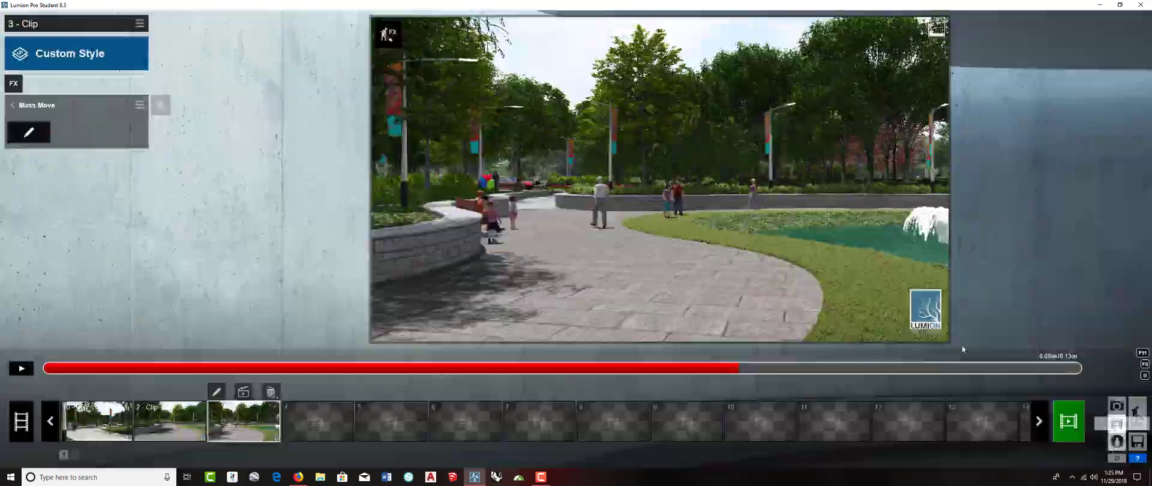
{"action": "left_click", "coordinate": [50, 370]}
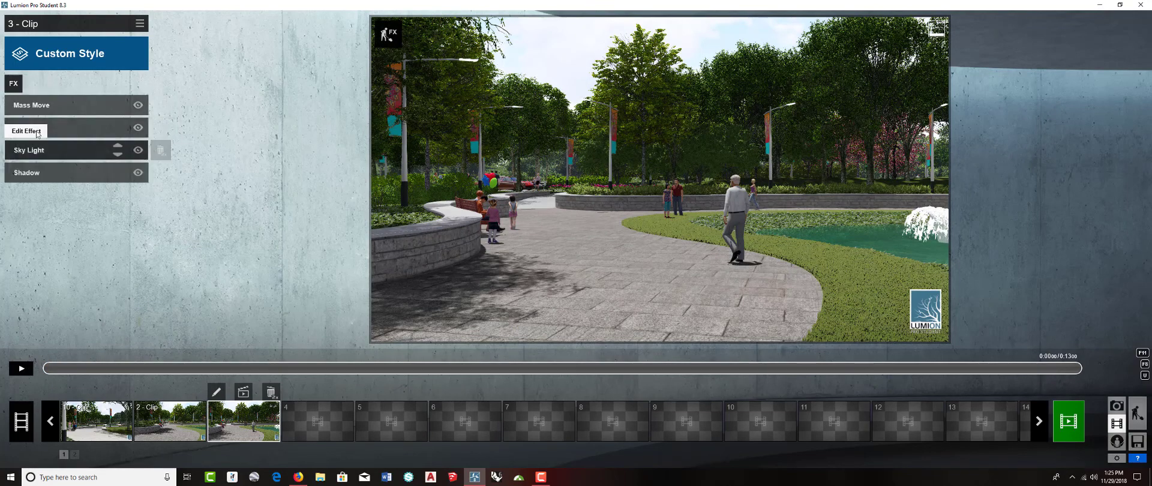
Render the entire third clip as a Full HD 1920x1080 MP4 named New Animation in the Lumion Workshop folder
{"action": "left_click", "coordinate": [243, 392]}
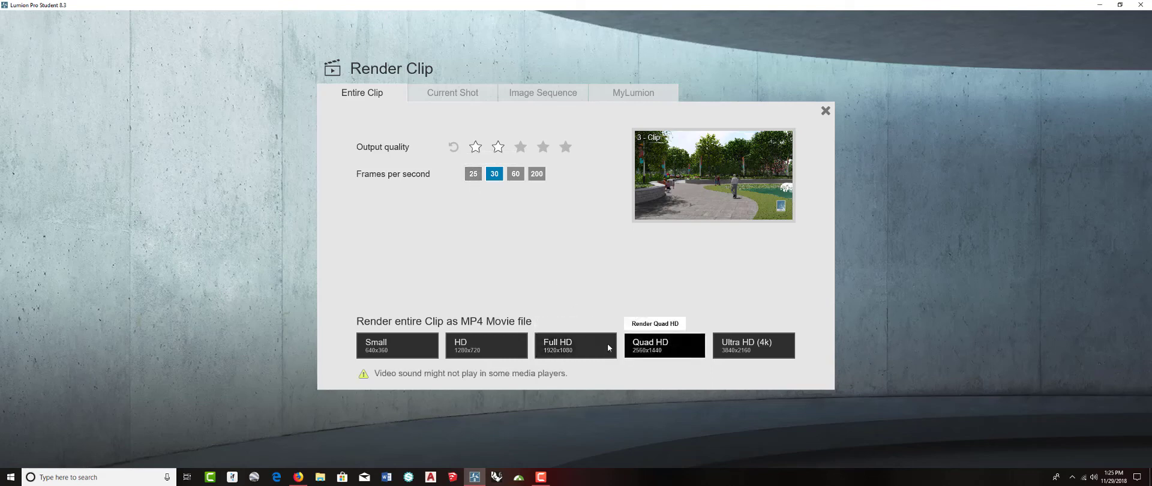
{"action": "left_click", "coordinate": [583, 350]}
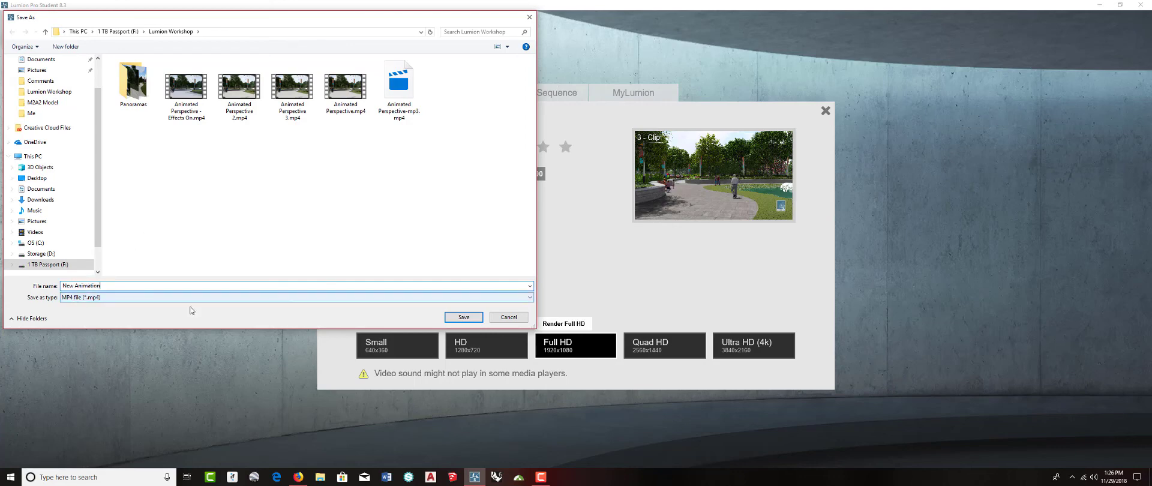
{"action": "left_click", "coordinate": [465, 317]}
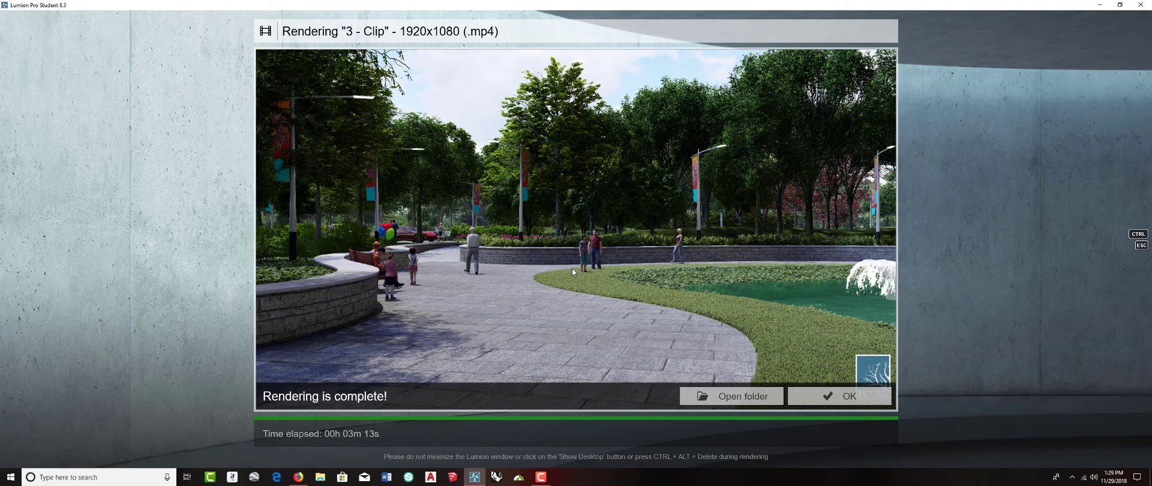
Open the render's output folder, play New Animation.mp4 in VLC media player and pause the playback
{"action": "left_click", "coordinate": [723, 395]}
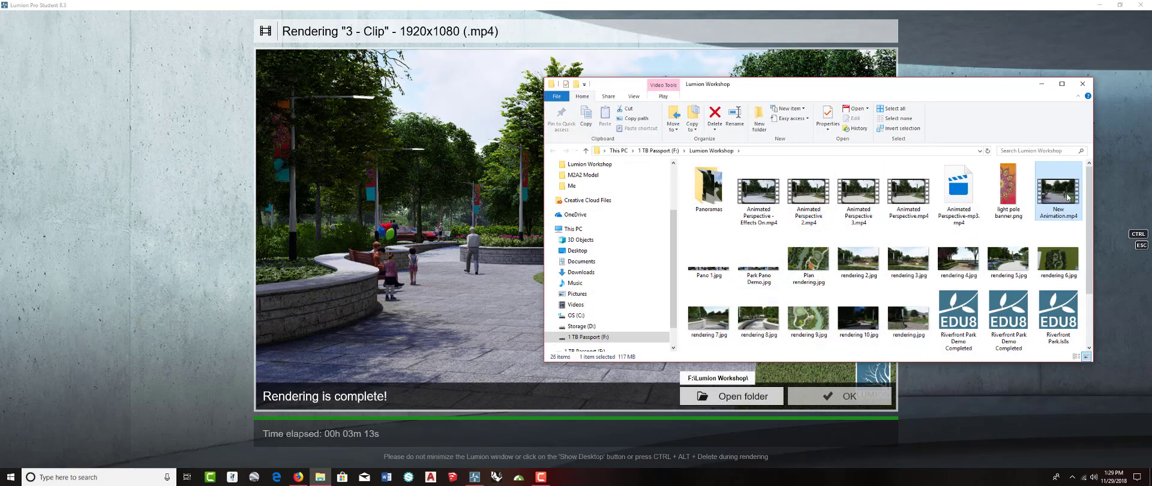
{"action": "right_click", "coordinate": [1067, 198]}
{"action": "mouse_move", "coordinate": [984, 265]}
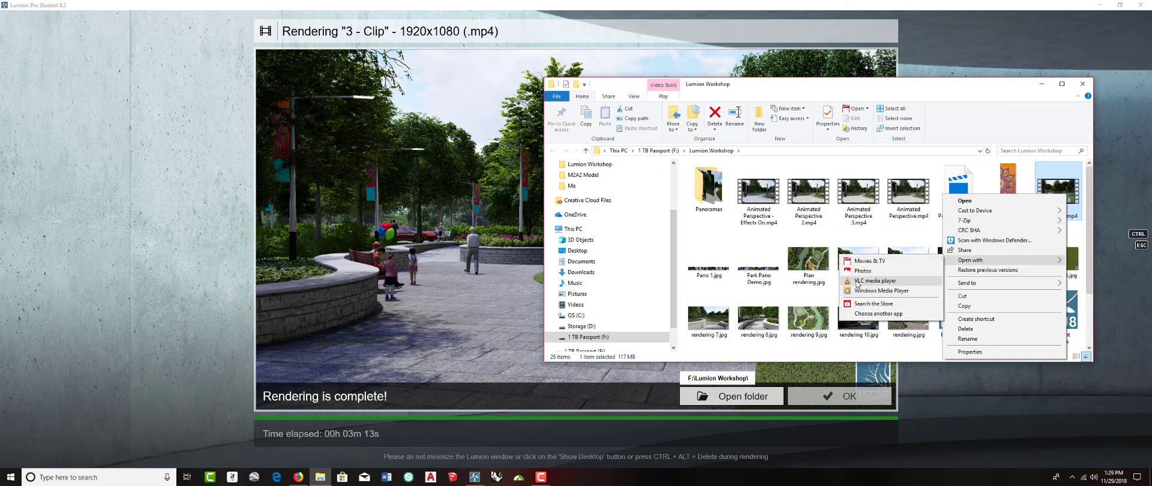
{"action": "left_click", "coordinate": [890, 282]}
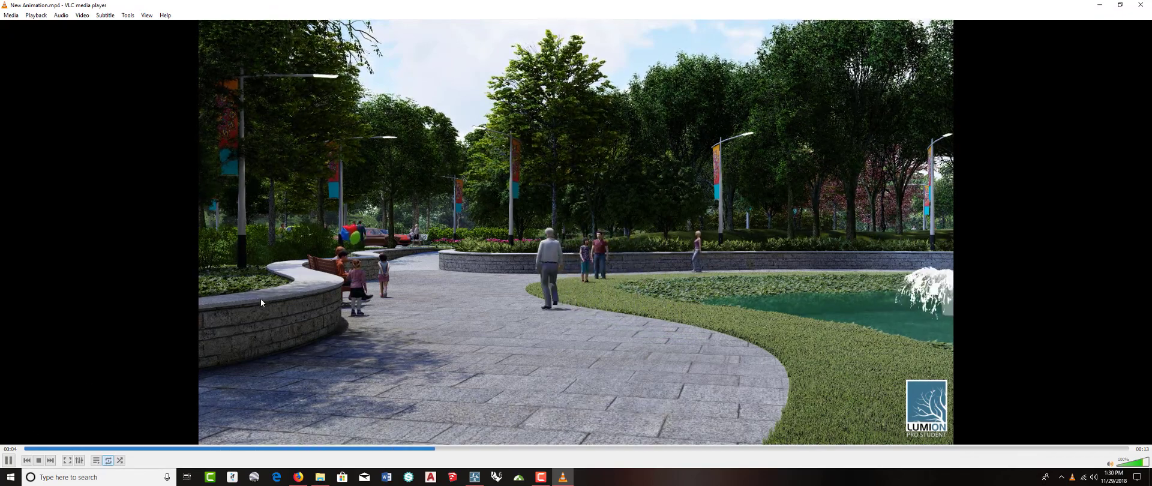
{"action": "left_click", "coordinate": [8, 460]}
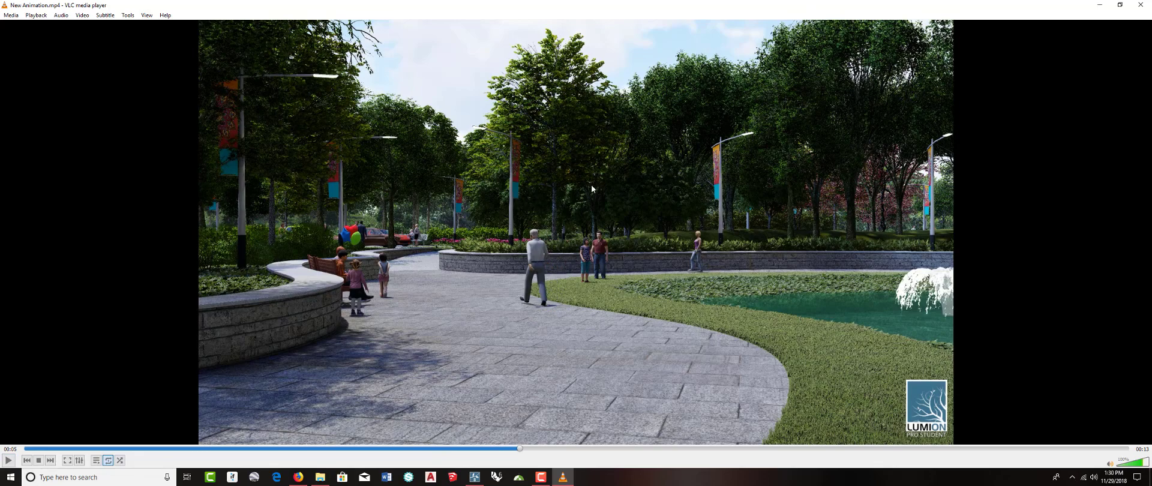